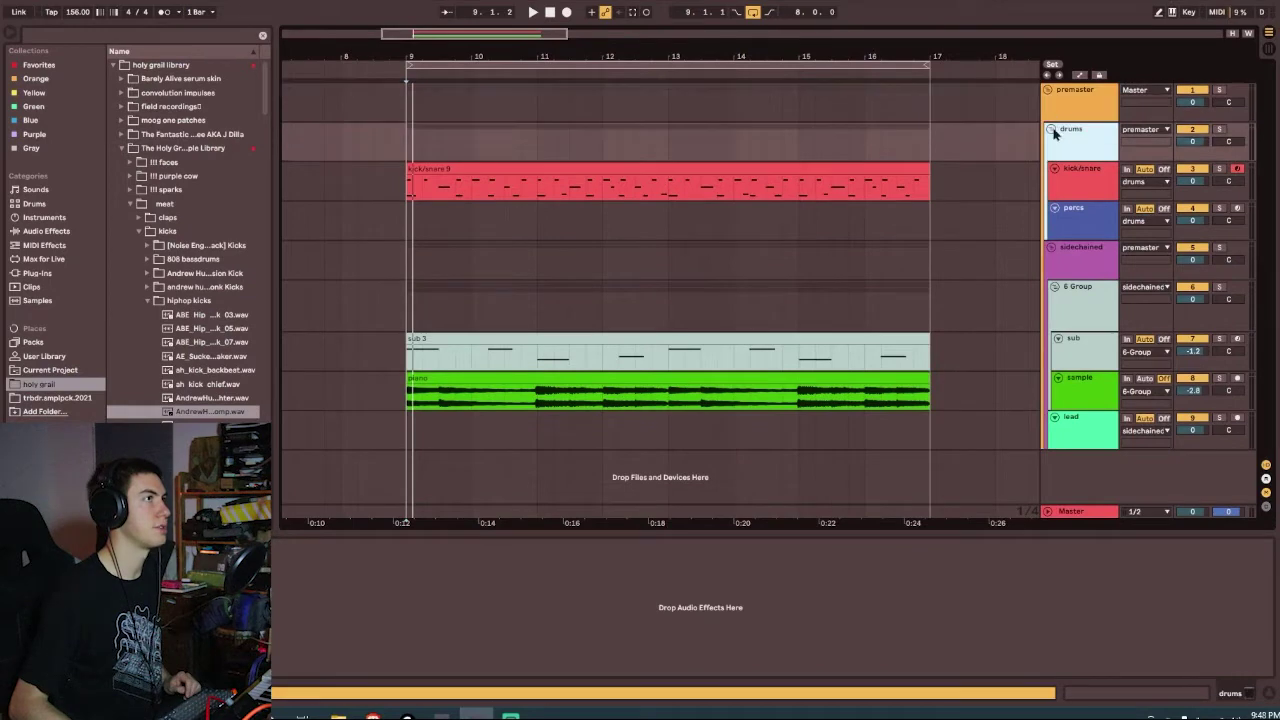
- Show the kick/snare track's MEAT drum rack inside the drums group and select its first main kick pad
{"action": "left_click", "coordinate": [1054, 144]}
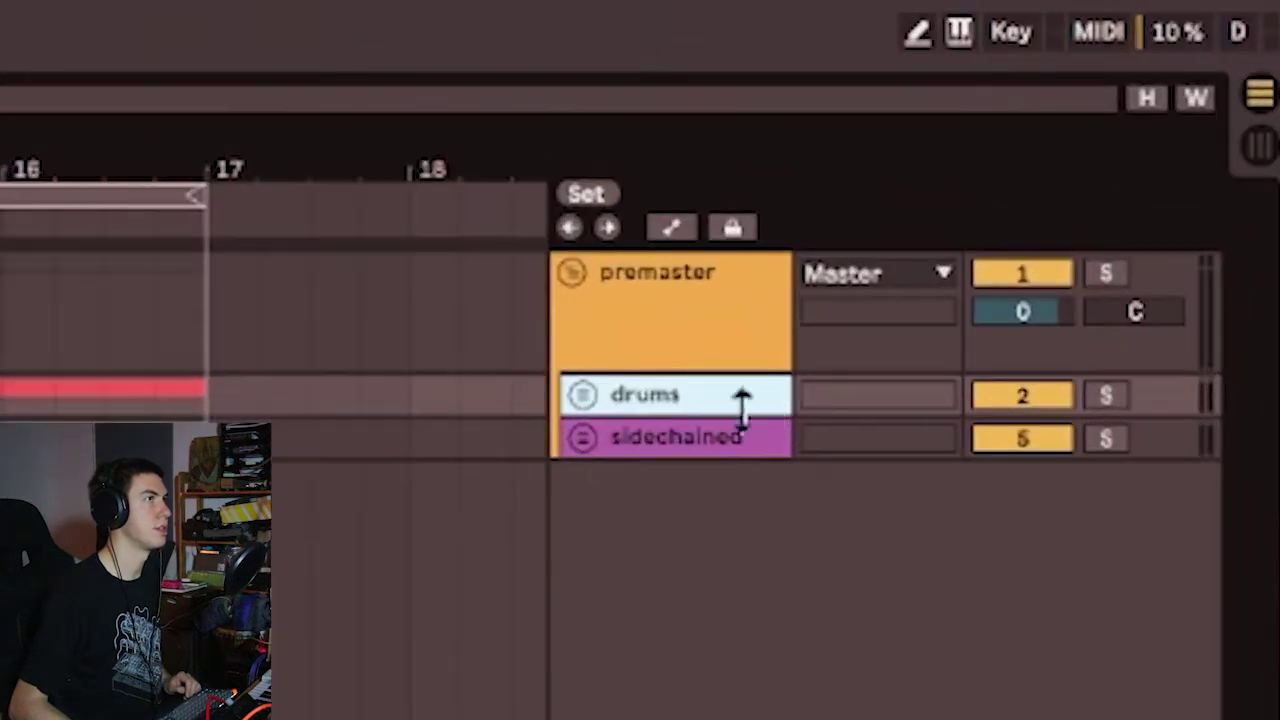
{"action": "left_click", "coordinate": [951, 243]}
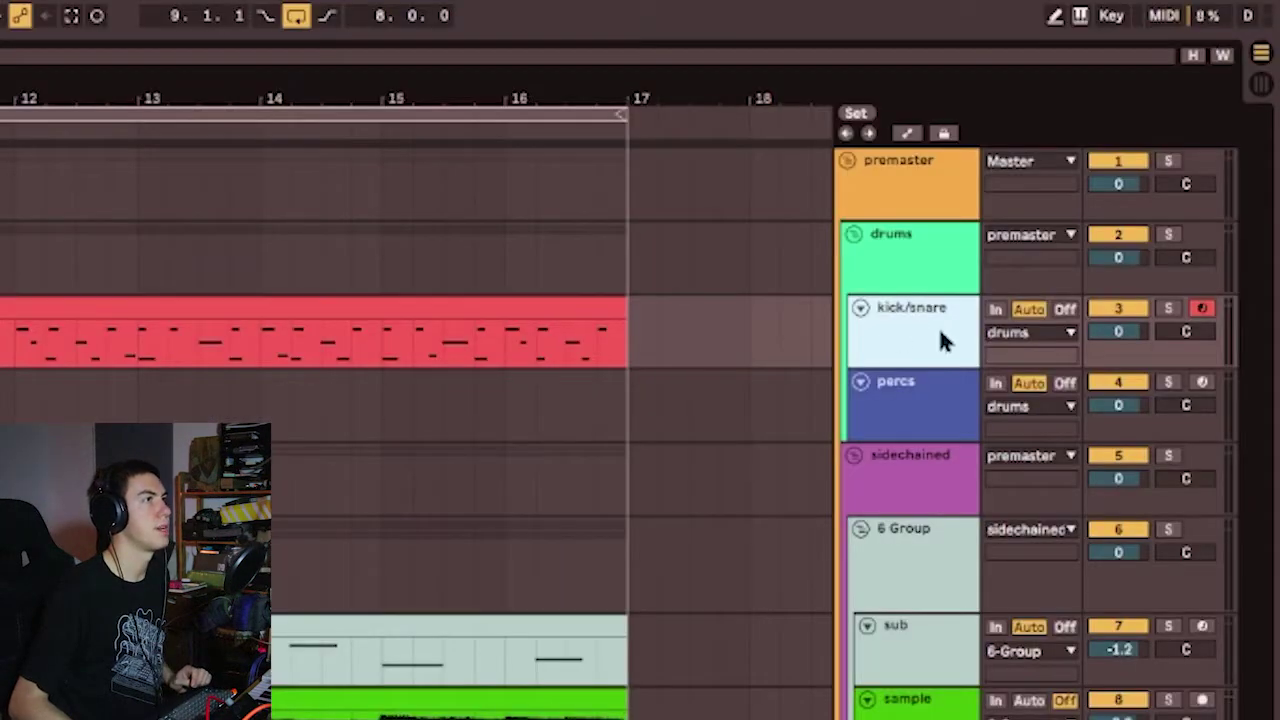
{"action": "left_click", "coordinate": [911, 240]}
{"action": "left_click", "coordinate": [884, 312]}
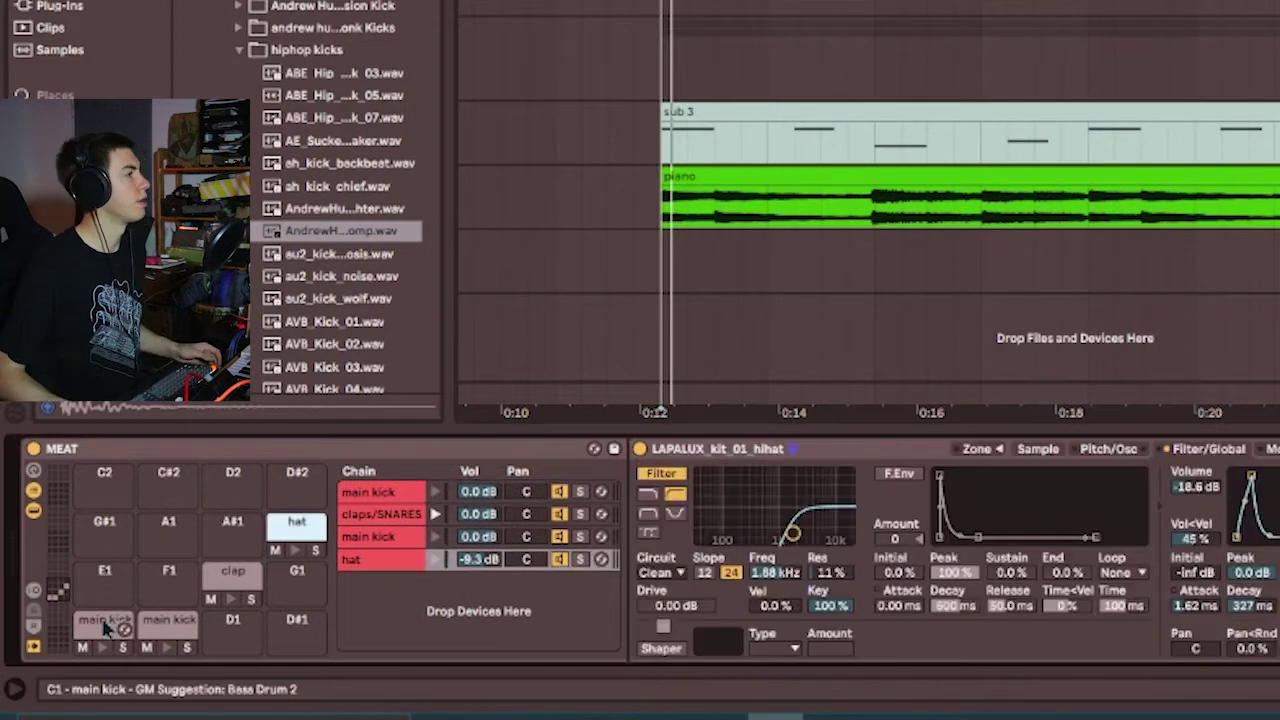
{"action": "left_click", "coordinate": [104, 623]}
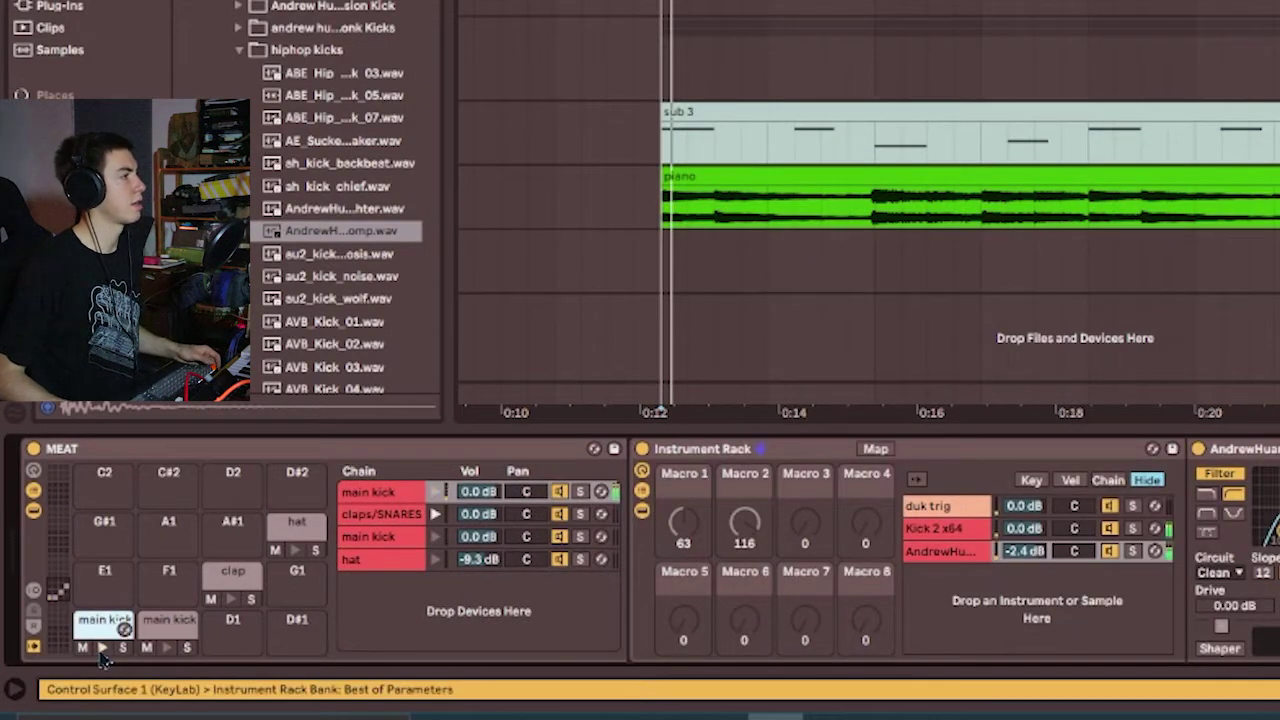
- Rename the second main kick pad in the MEAT drum rack to "grace kick"
{"action": "left_click", "coordinate": [160, 627]}
{"action": "key", "text": "ctrl+r"}
{"action": "type", "text": "grace kick"}
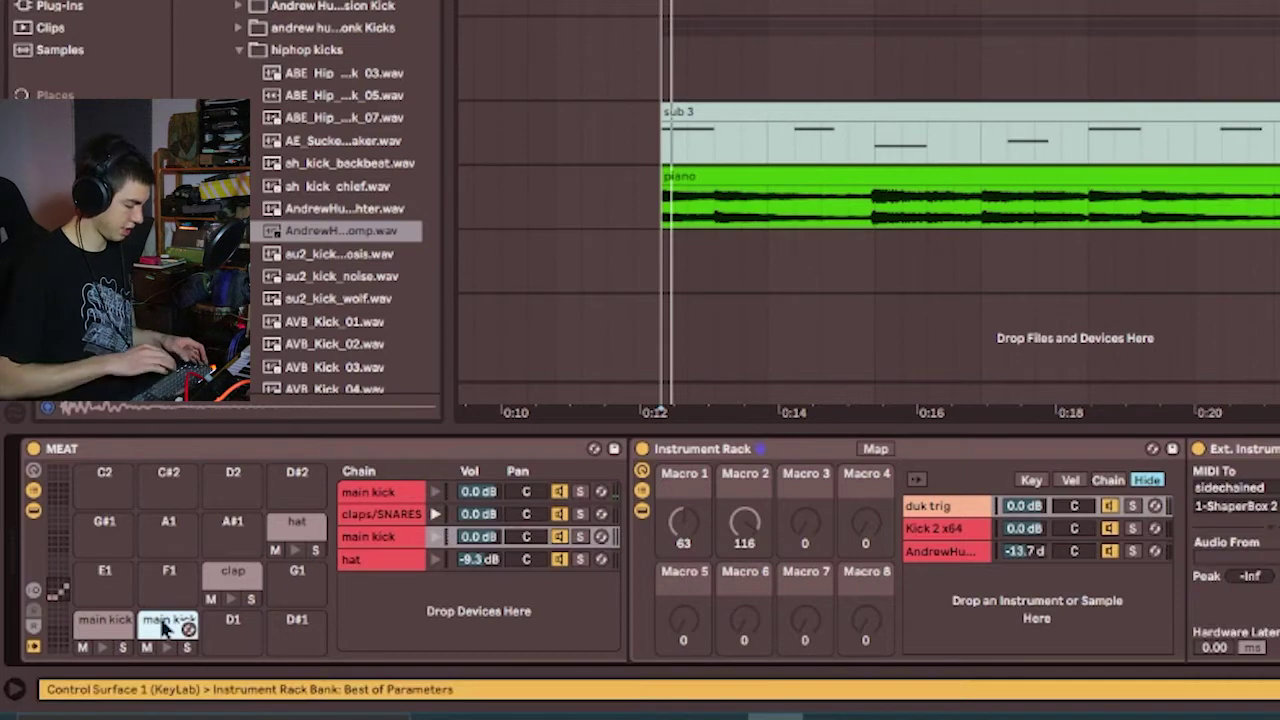
{"action": "key", "text": "Return"}
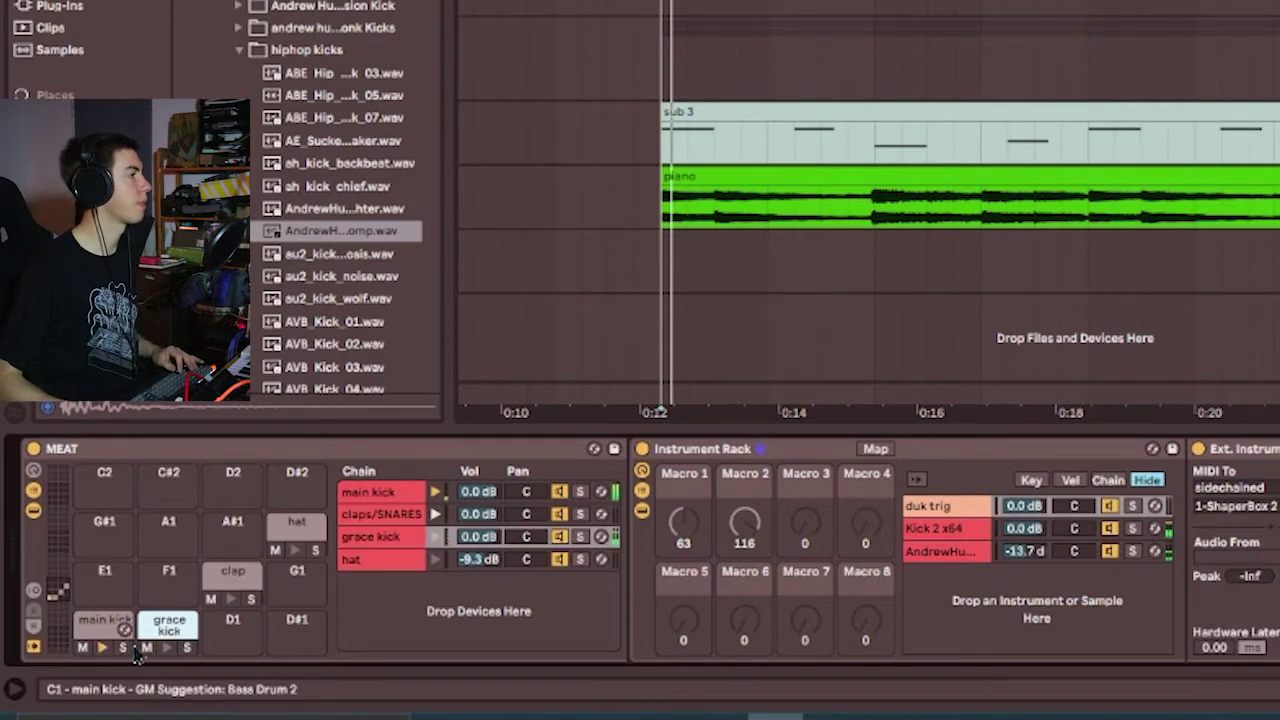
- Inspect the clap pad's chain in the MEAT drum rack
{"action": "left_click", "coordinate": [238, 580]}
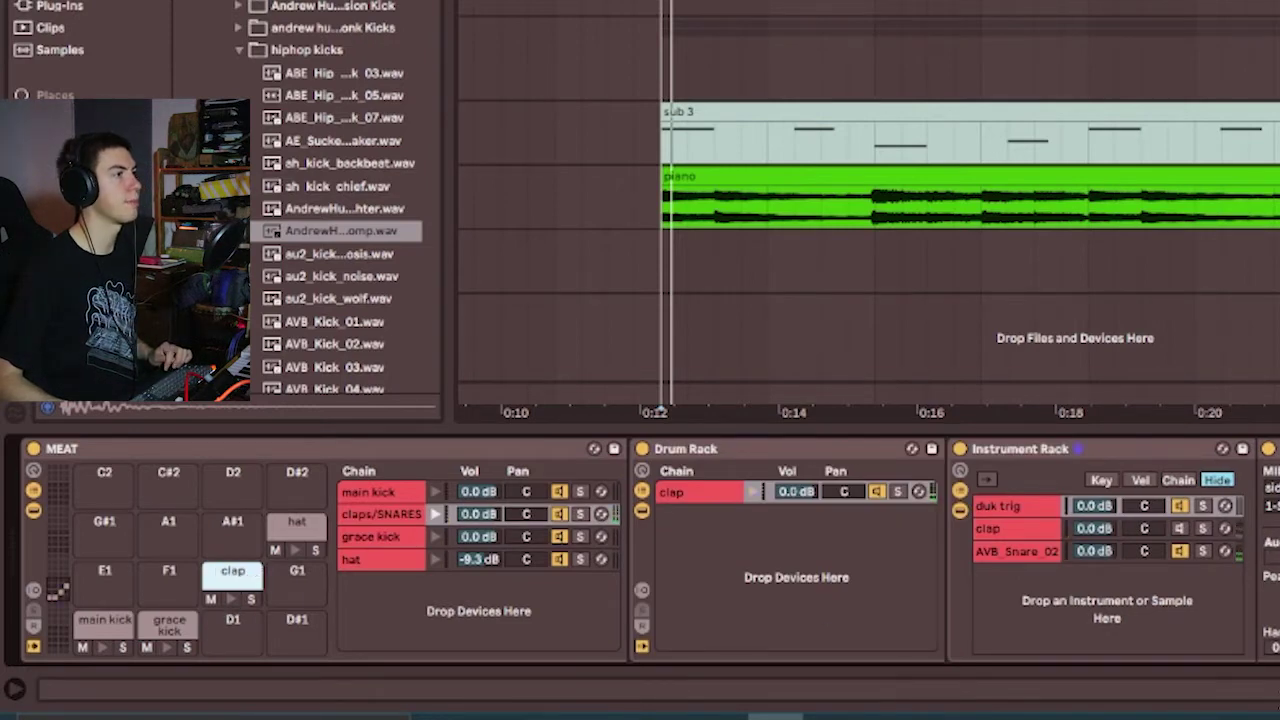
{"action": "left_click", "coordinate": [666, 69]}
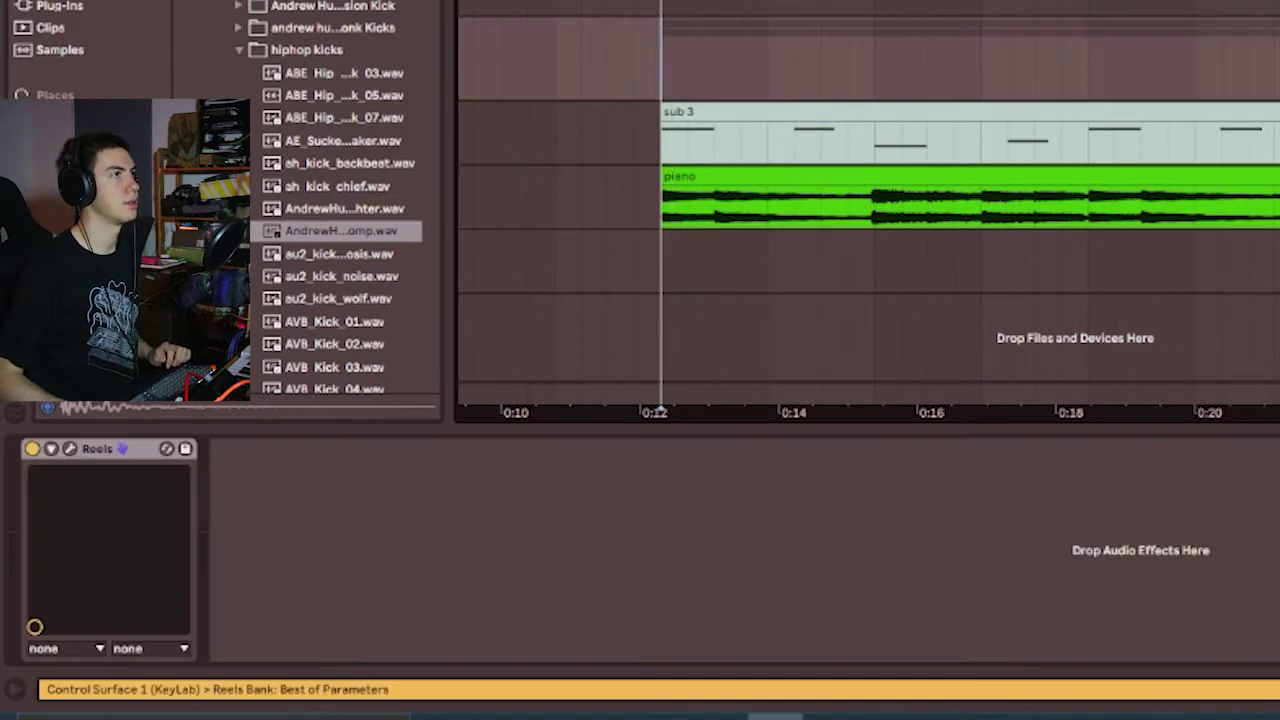
{"action": "key", "text": "Up"}
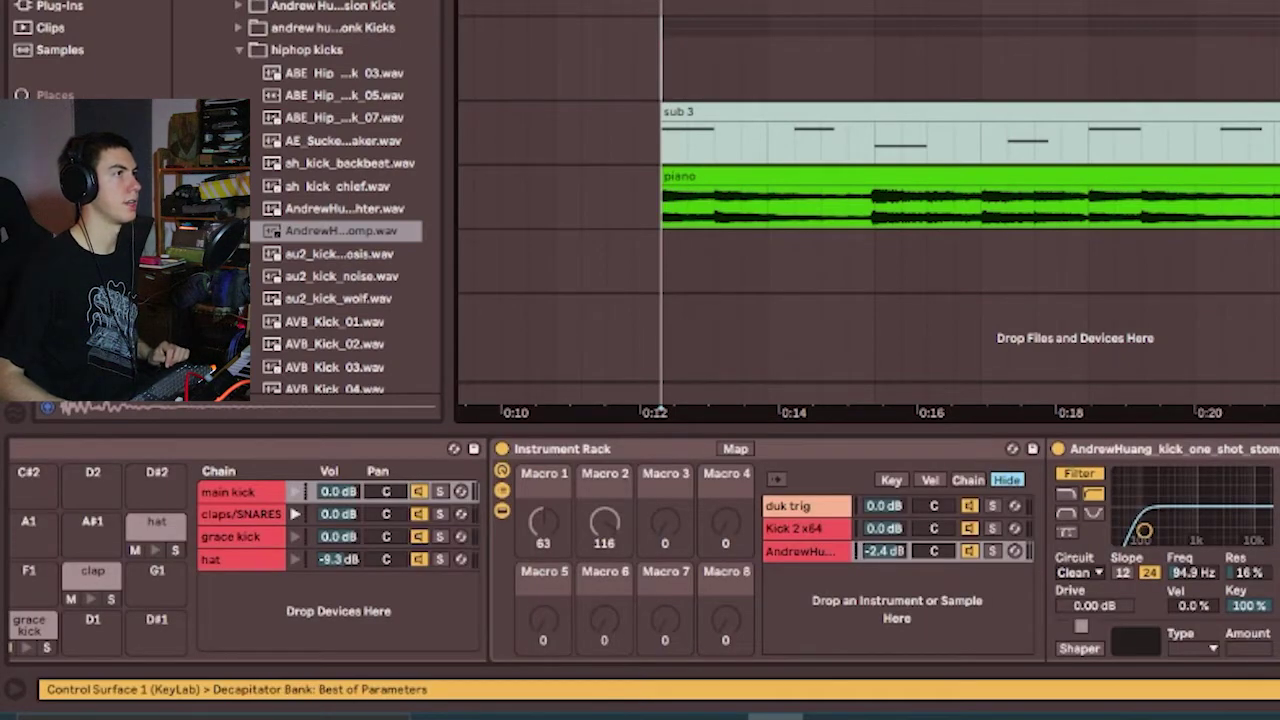
- Examine the ducking rack supreme on the sidechained group, including its kick, snare and grace racks with ShaperBox 2
{"action": "left_click", "coordinate": [1065, 262]}
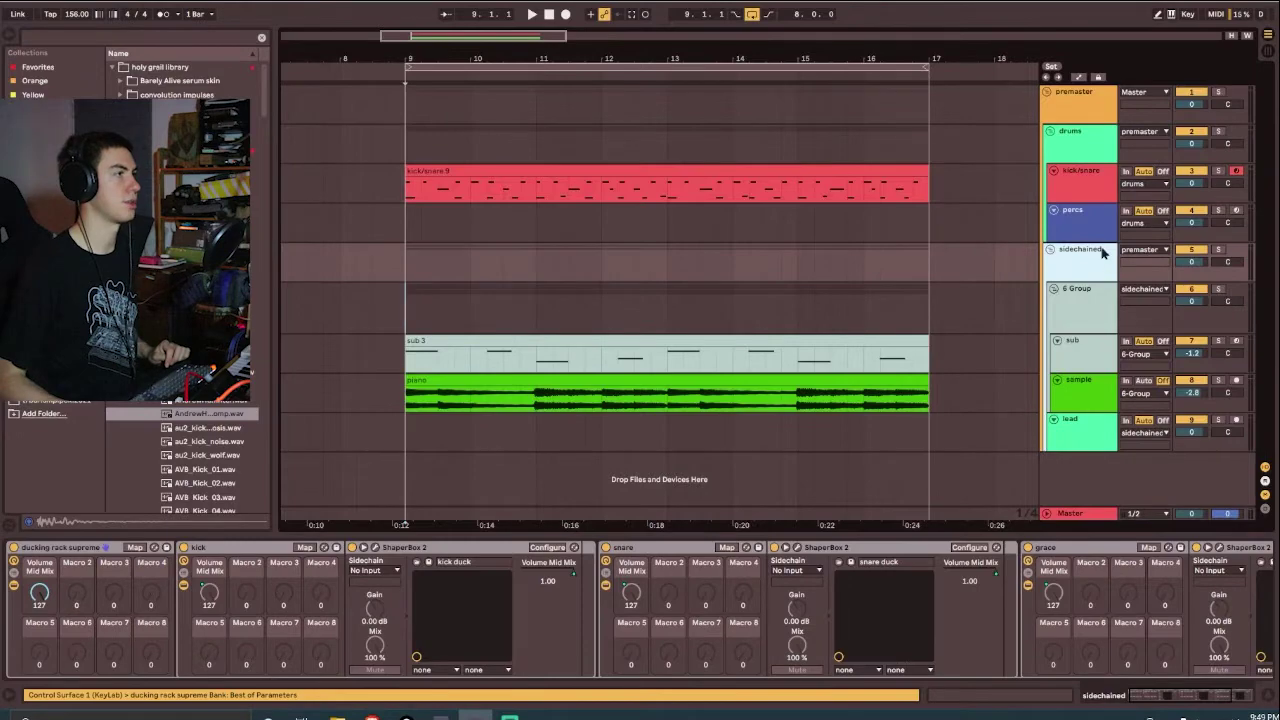
{"action": "left_click", "coordinate": [504, 547]}
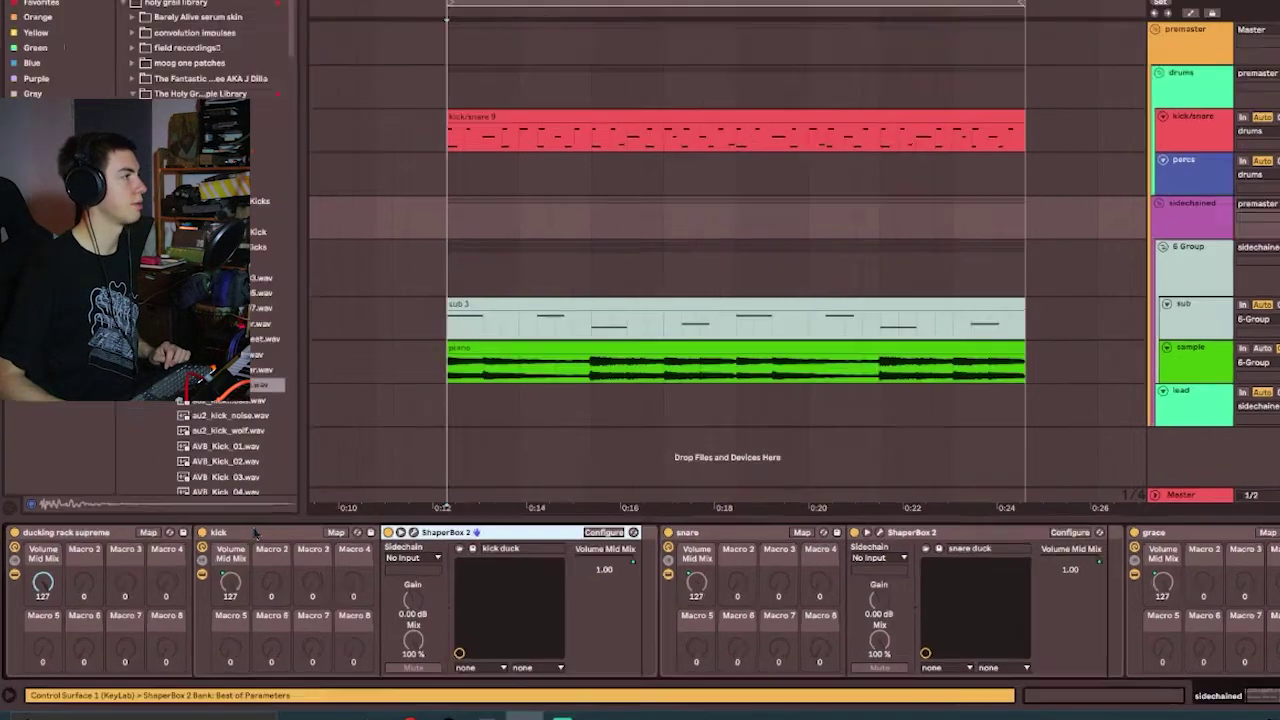
{"action": "left_click", "coordinate": [219, 547]}
{"action": "left_click", "coordinate": [1103, 443]}
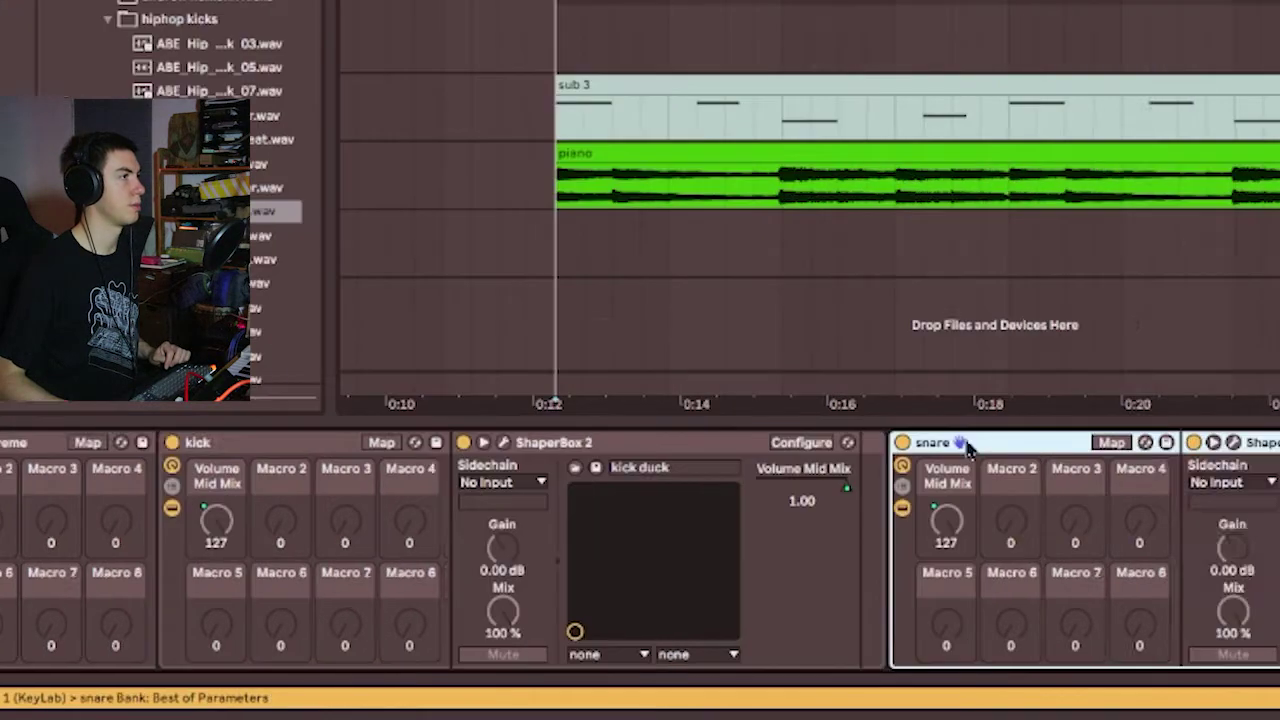
{"action": "left_click", "coordinate": [1052, 492]}
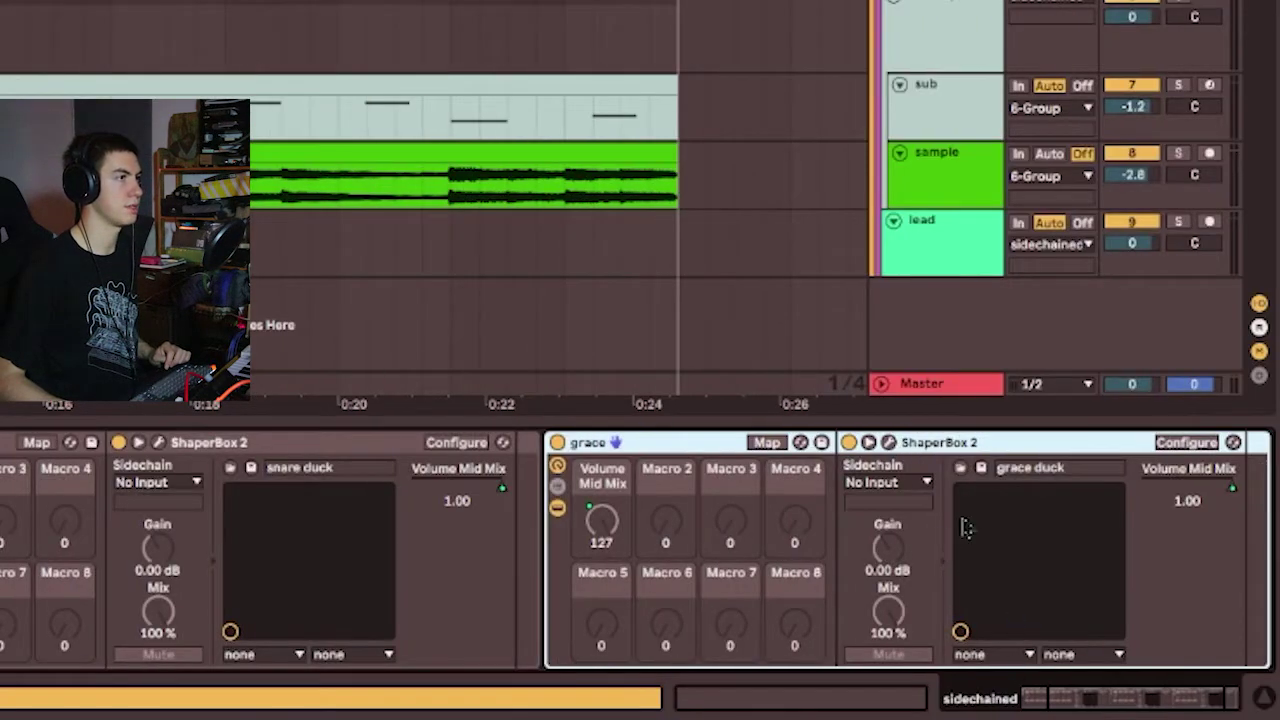
{"action": "scroll", "coordinate": [965, 528], "scroll_direction": "left", "scroll_amount": 3}
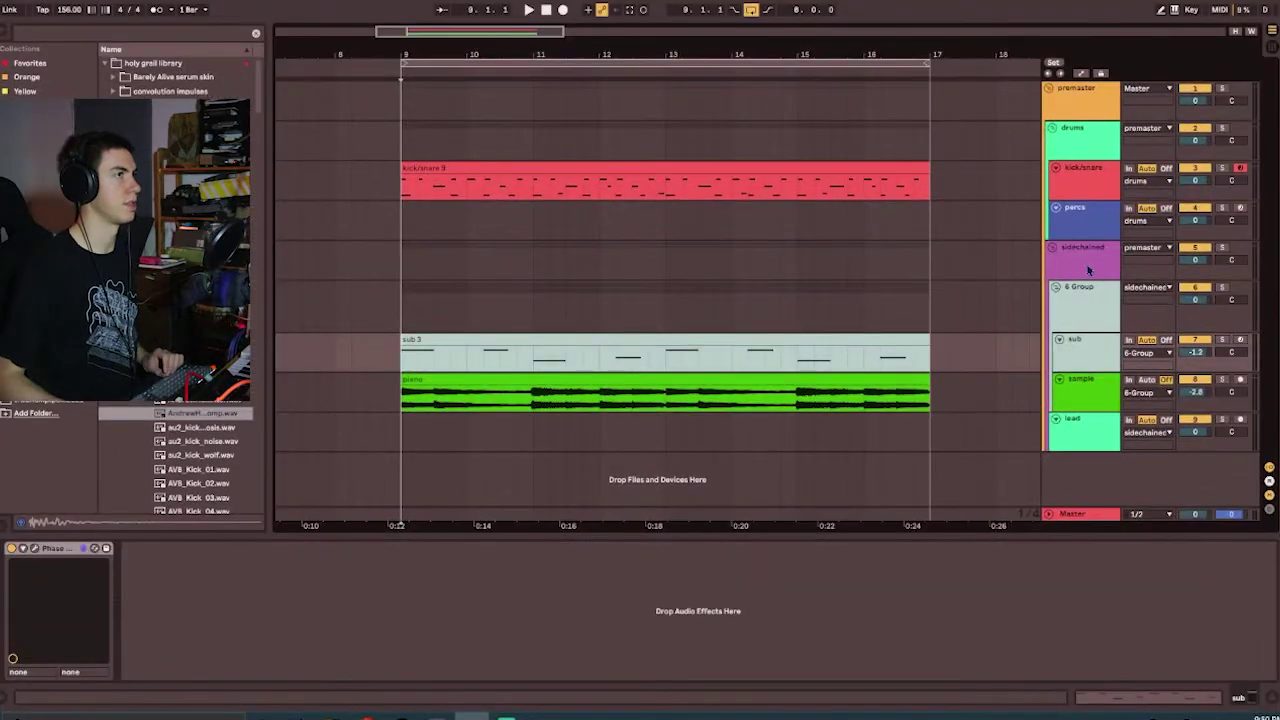
- Compare the loop without and with ducking by lowering the ducking rack's Volume Mid Mix macro to 0 and returning it to 127
{"action": "left_click", "coordinate": [1087, 268]}
{"action": "key", "text": "space"}
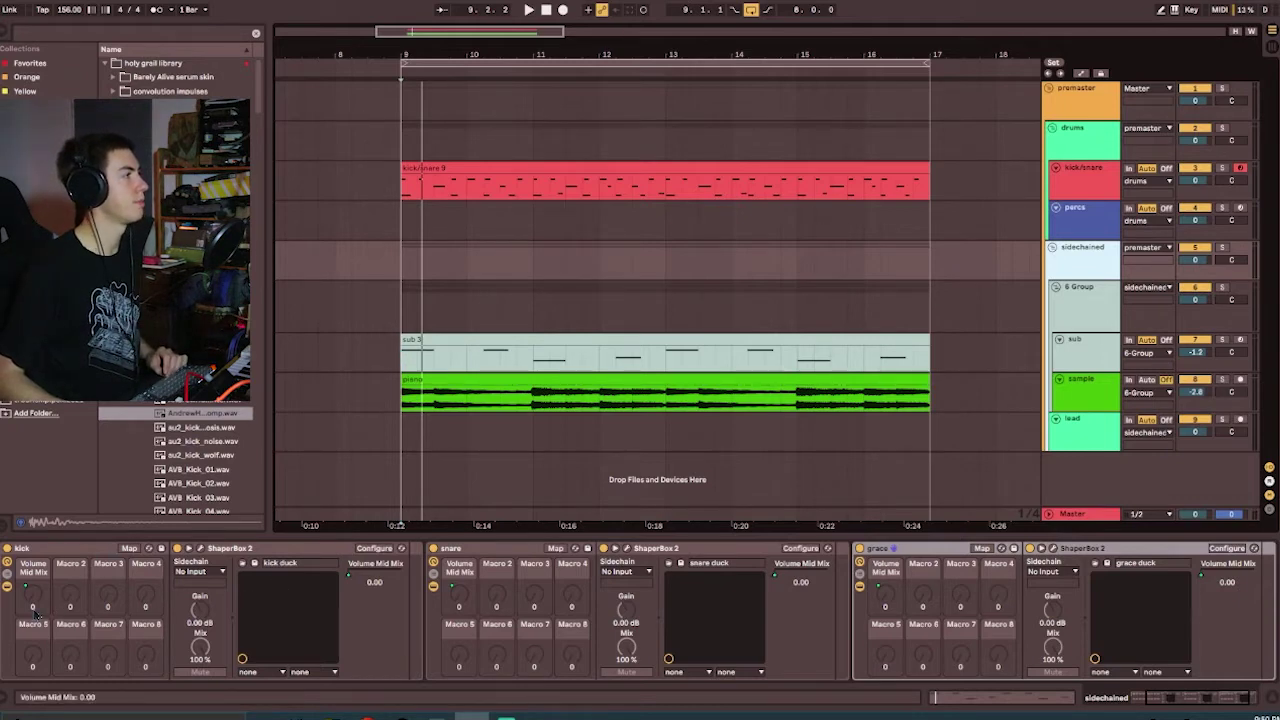
{"action": "key", "text": "ctrl+z"}
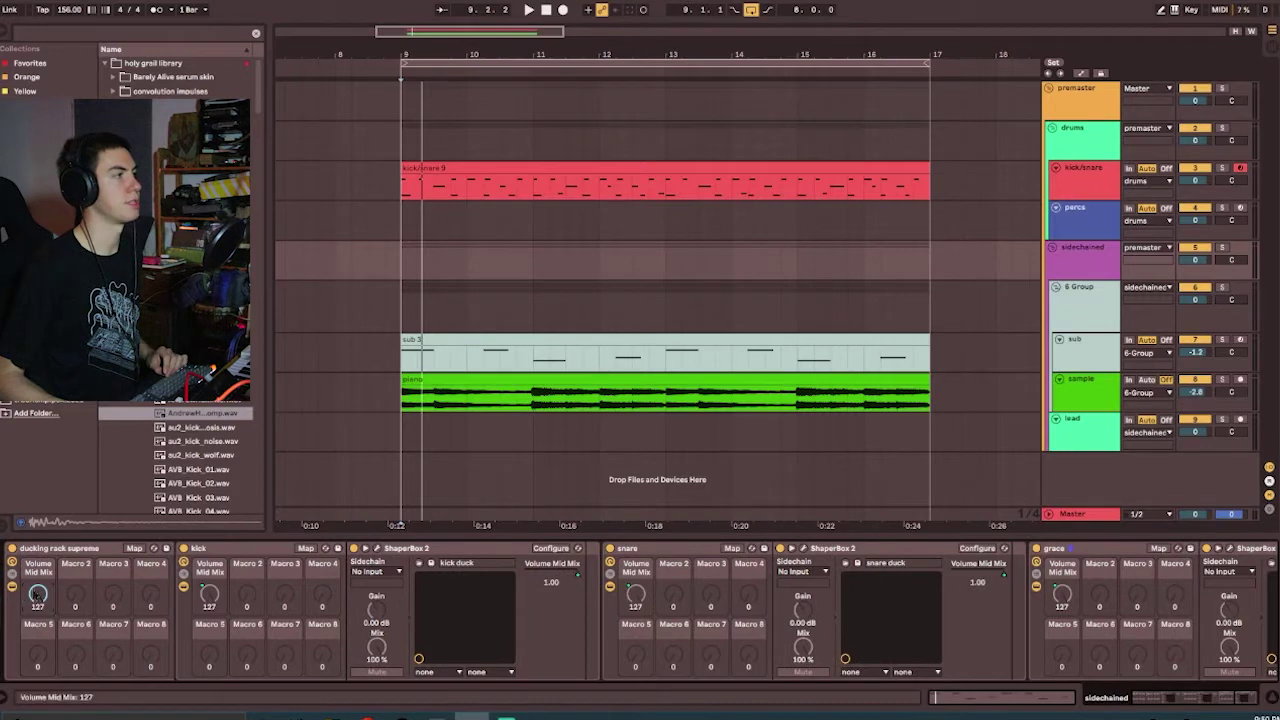
{"action": "left_click_drag", "start_coordinate": [37, 595], "coordinate": [37, 650]}
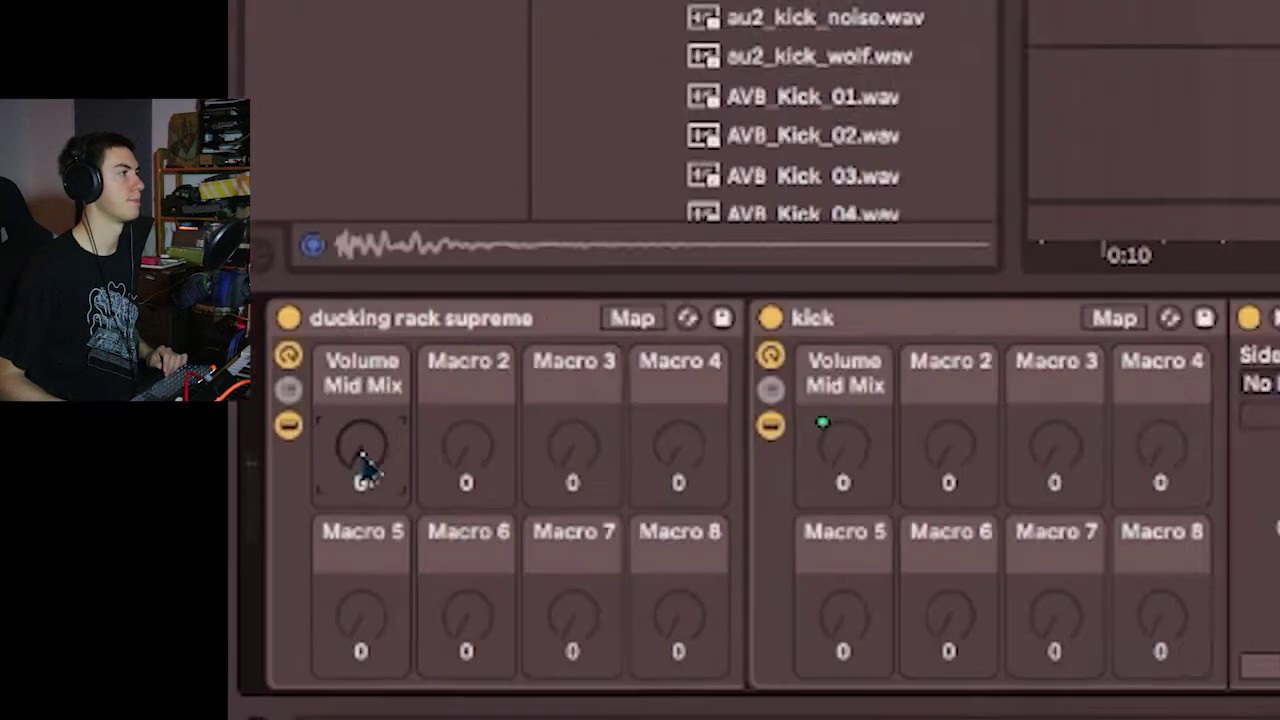
{"action": "left_click_drag", "start_coordinate": [37, 600], "coordinate": [37, 590]}
{"action": "left_click_drag", "start_coordinate": [395, 430], "coordinate": [395, 318]}
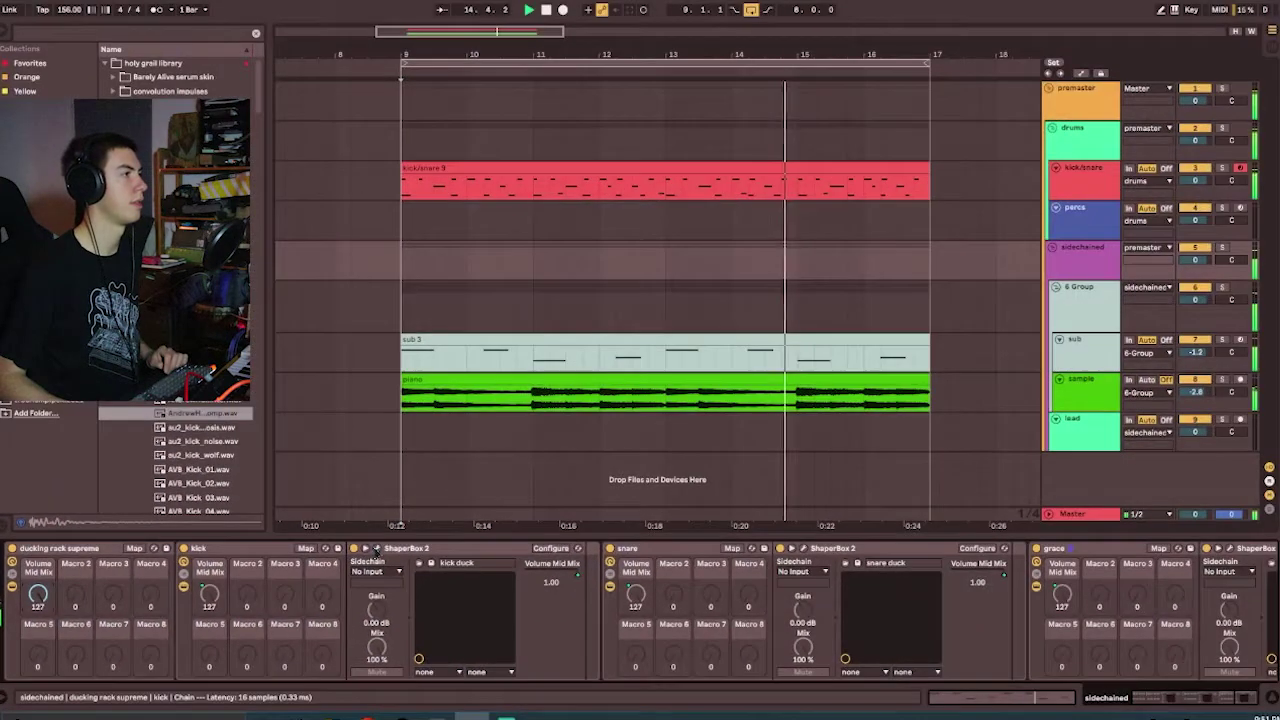
- Open the kick, snare and grace ShaperBox 2 windows and spread them out to compare their ducking curves
{"action": "left_click", "coordinate": [376, 549]}
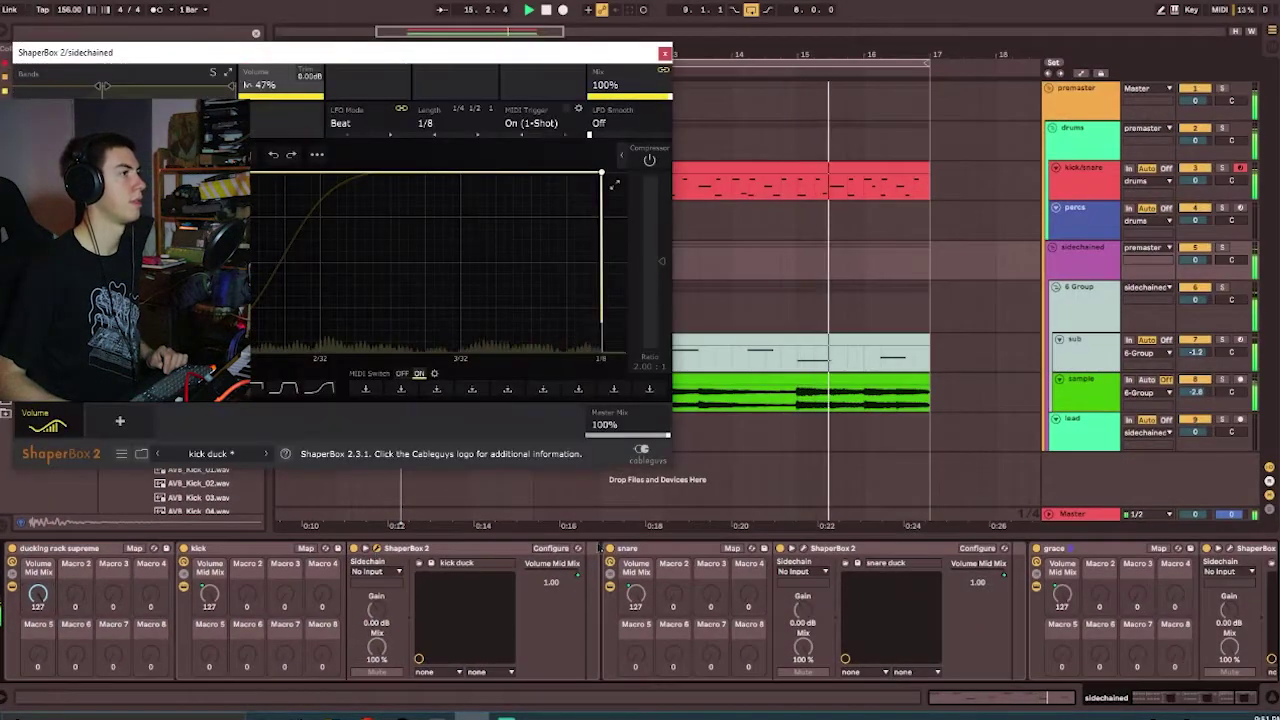
{"action": "left_click", "coordinate": [803, 549]}
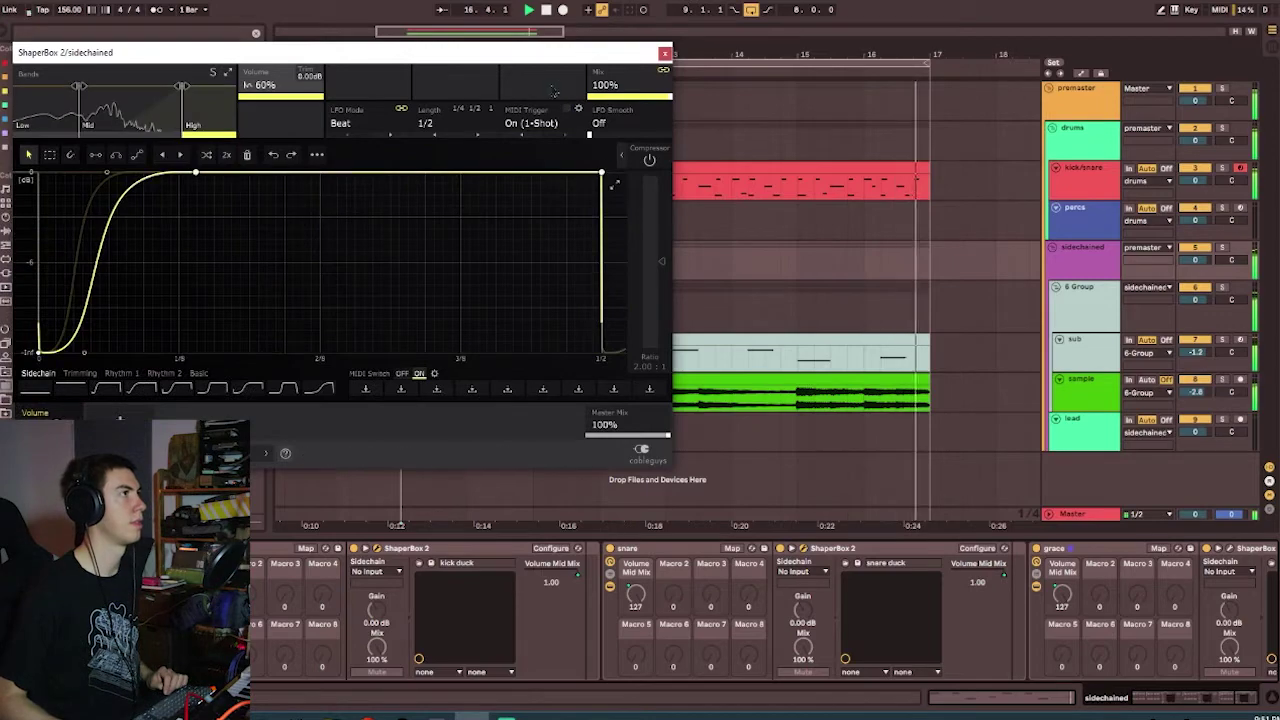
{"action": "left_click_drag", "start_coordinate": [557, 52], "coordinate": [1163, 60]}
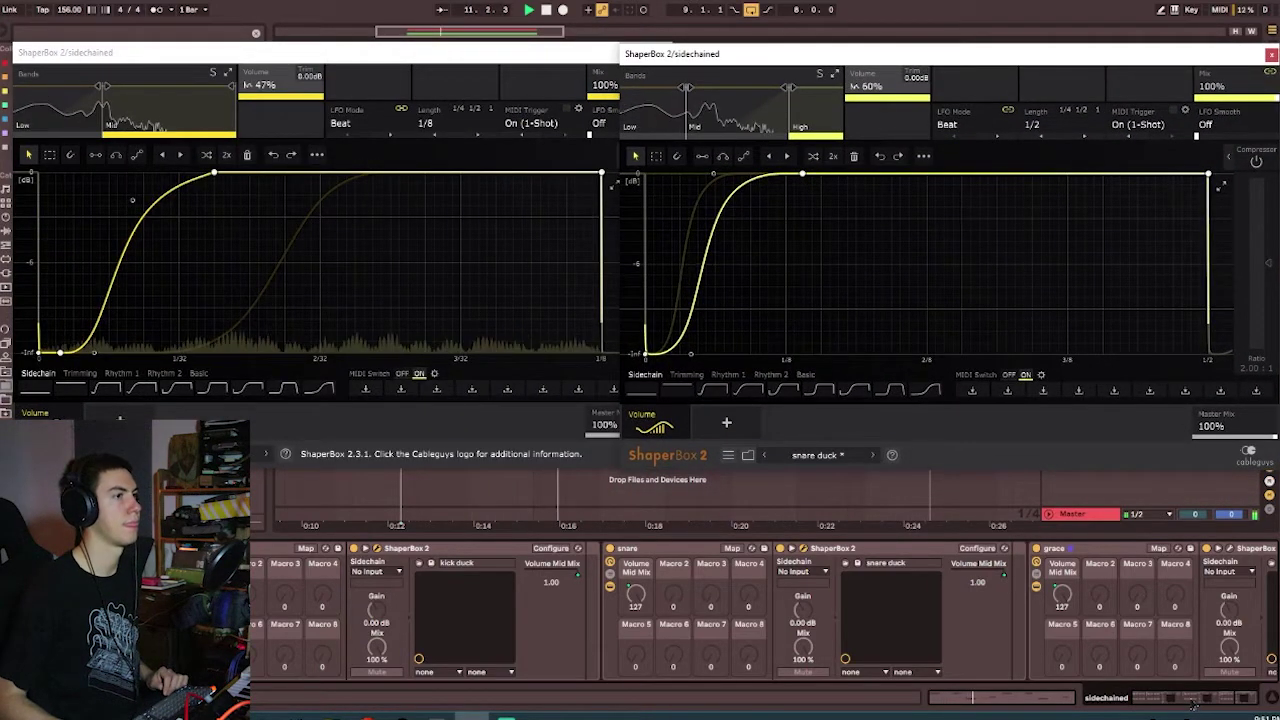
{"action": "scroll", "coordinate": [1068, 563], "scroll_direction": "right", "scroll_amount": 3}
{"action": "left_click", "coordinate": [1064, 549]}
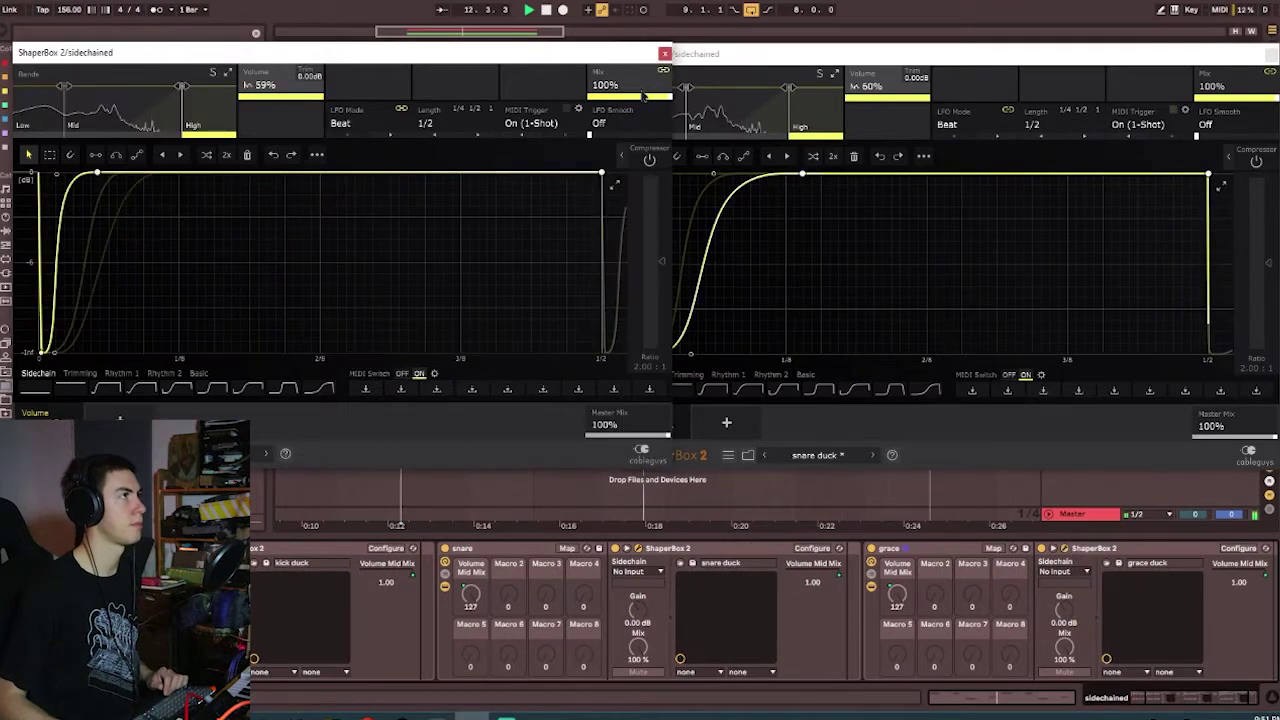
{"action": "left_click_drag", "start_coordinate": [590, 52], "coordinate": [888, 328]}
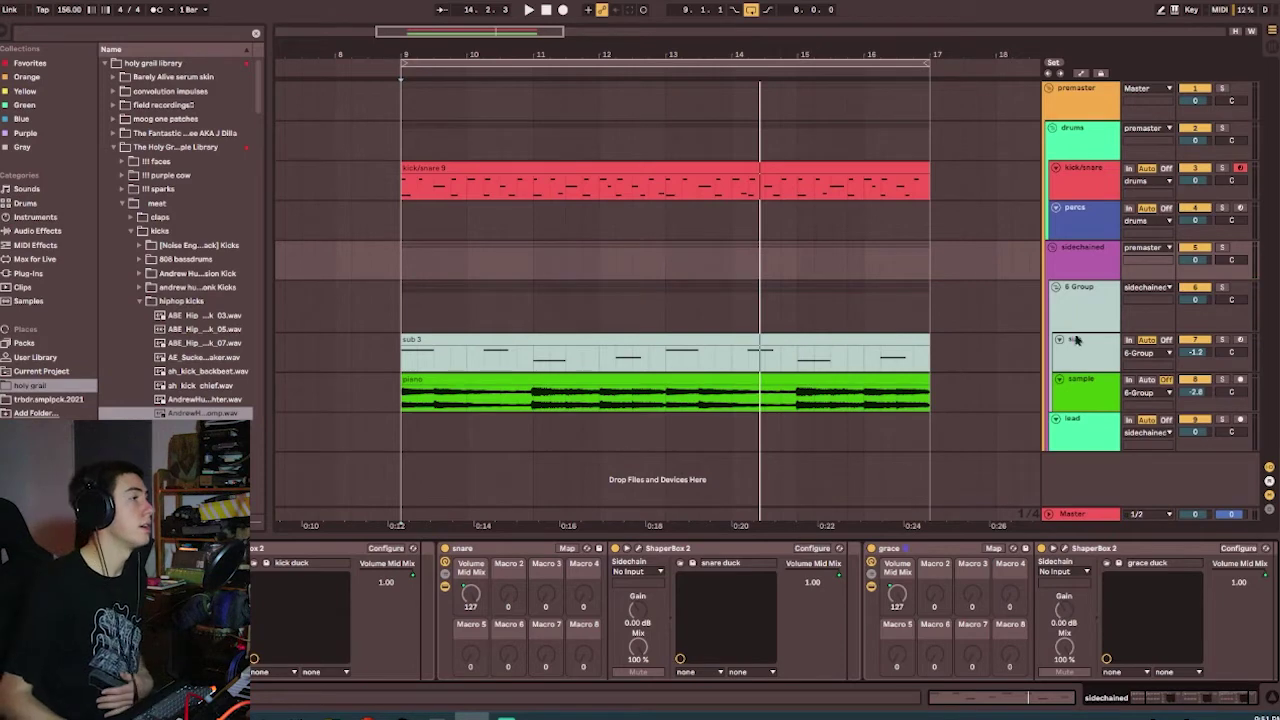
- Compare the device chains of the sidechained group and the 6 Group nested inside it
{"action": "left_click", "coordinate": [1077, 256]}
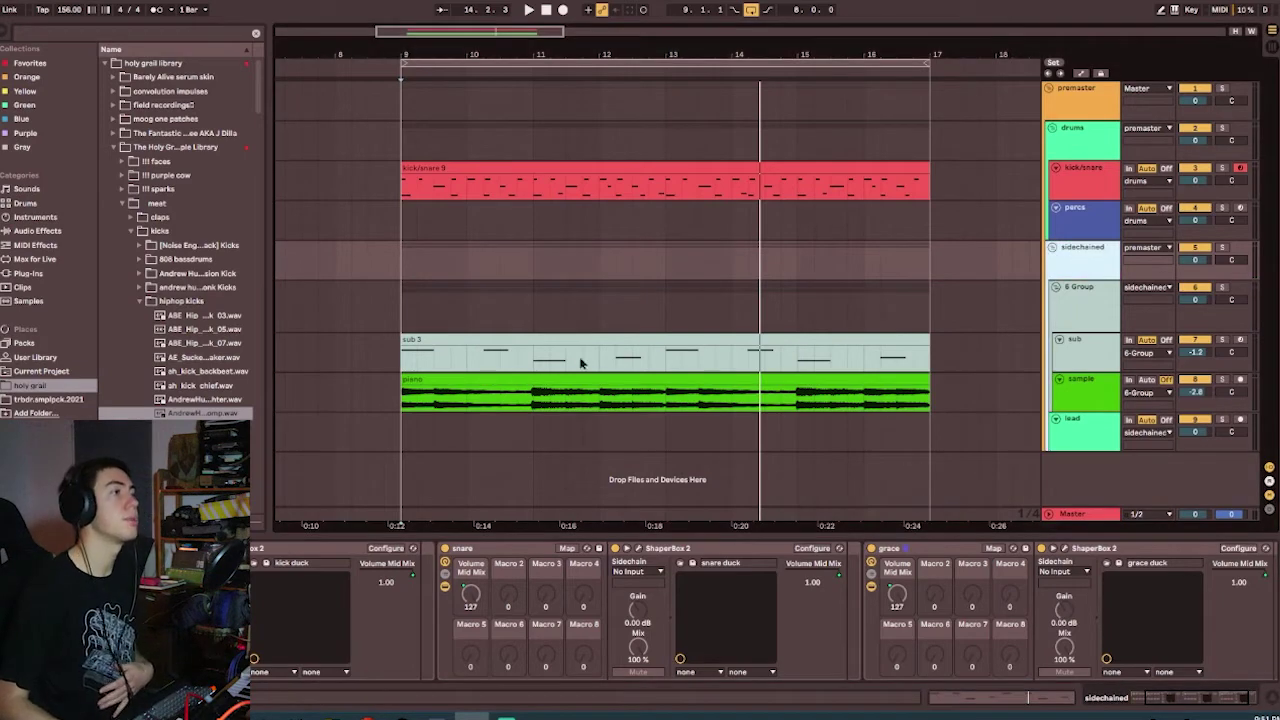
{"action": "left_click", "coordinate": [1108, 319]}
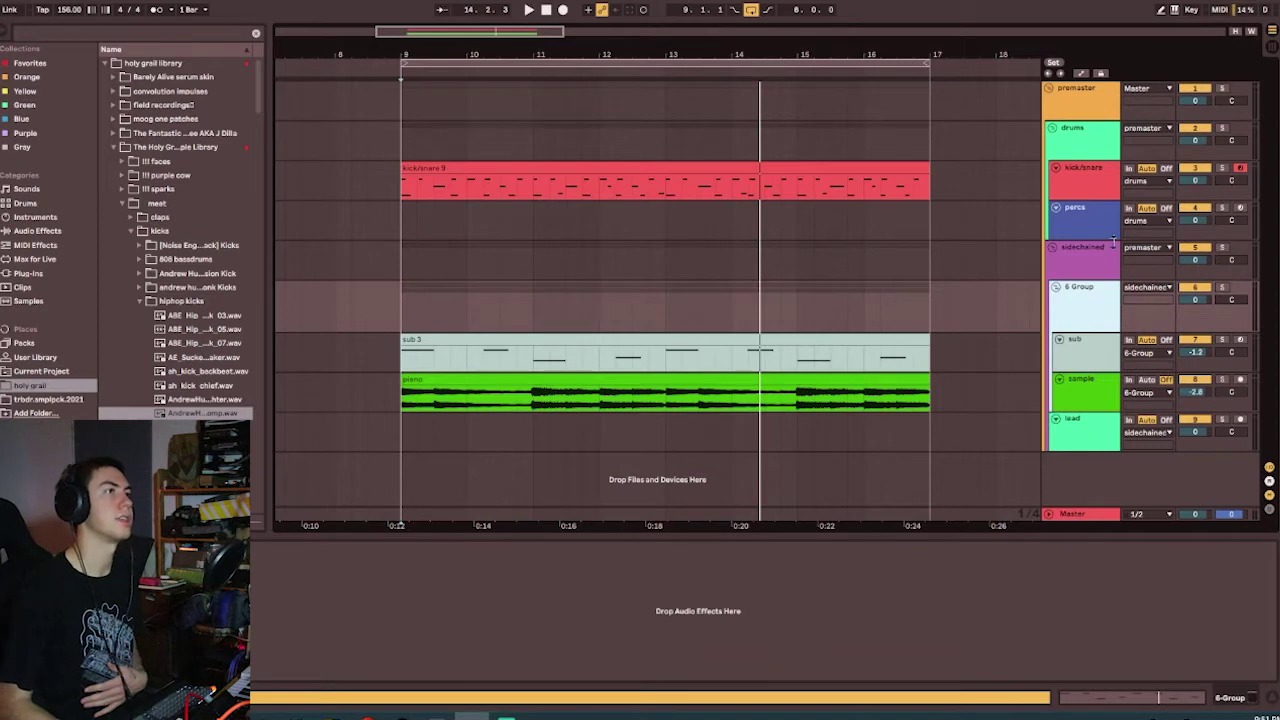
{"action": "left_click", "coordinate": [1085, 253]}
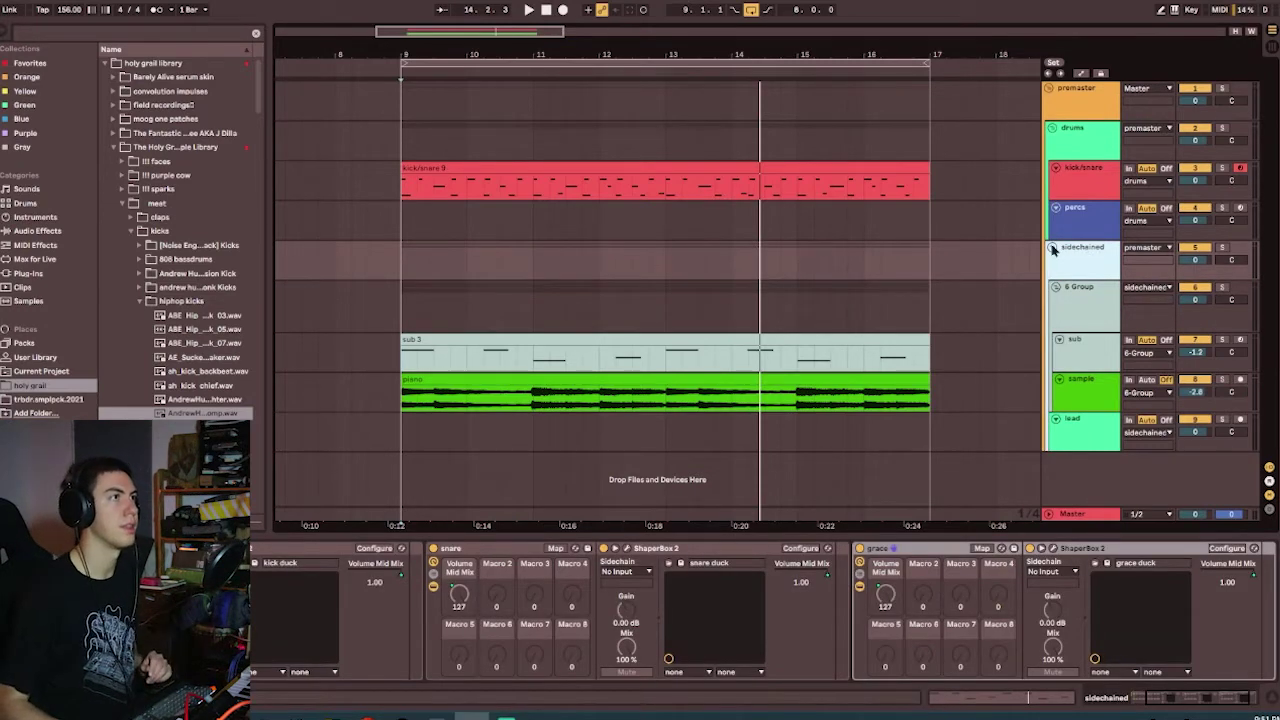
- Add a MIDI track below the collapsed sidechained group, and remove it again
{"action": "left_click", "coordinate": [1052, 248]}
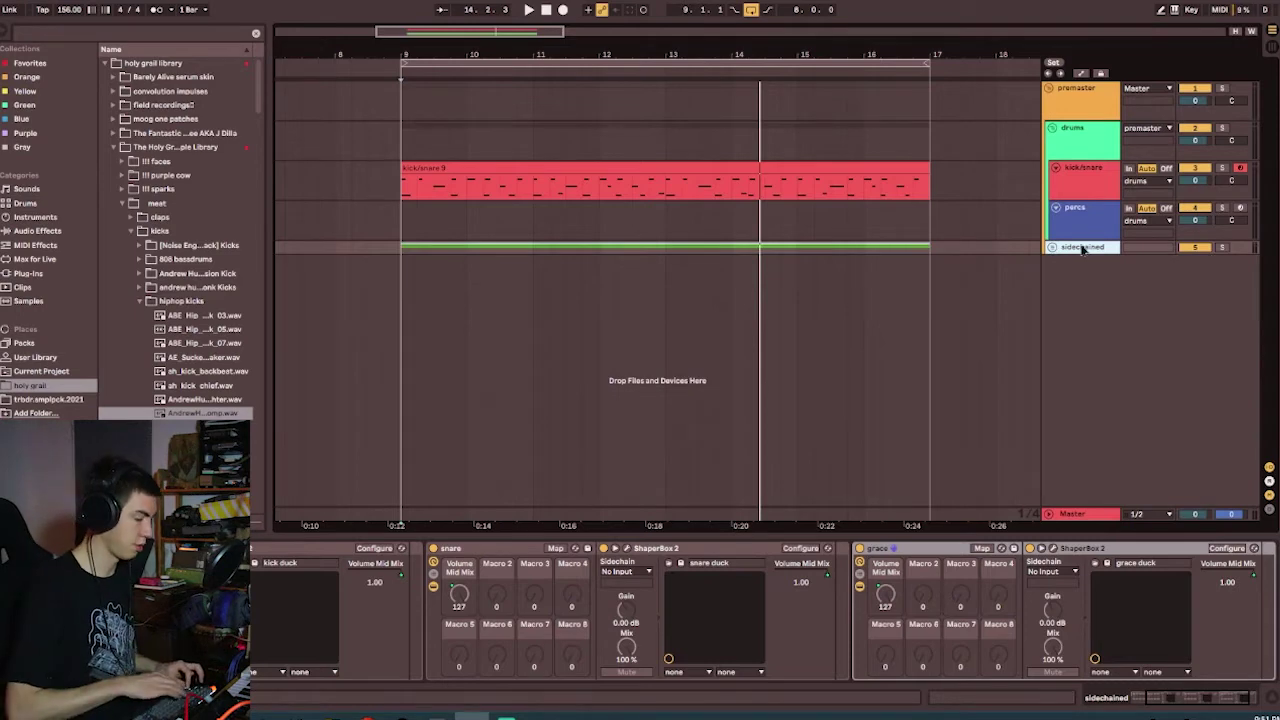
{"action": "key", "text": "ctrl+shift+t"}
{"action": "left_click_drag", "start_coordinate": [1090, 290], "coordinate": [1080, 256]}
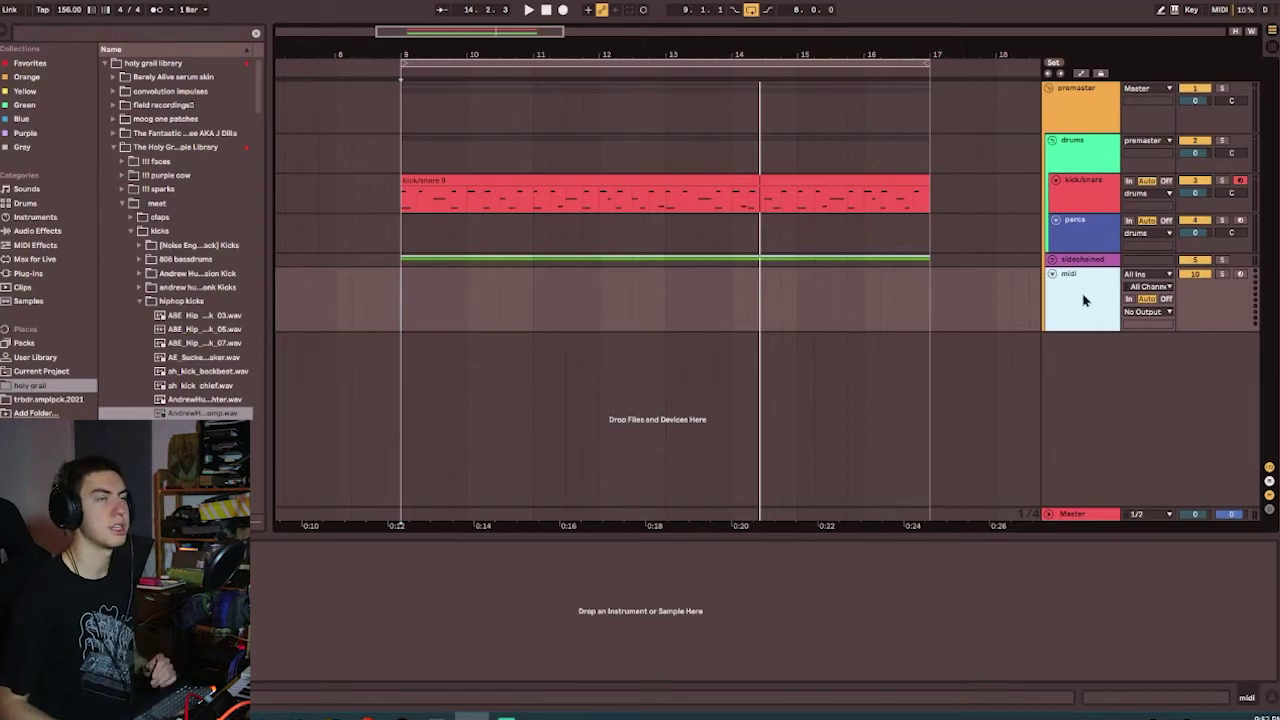
{"action": "key", "text": "Delete"}
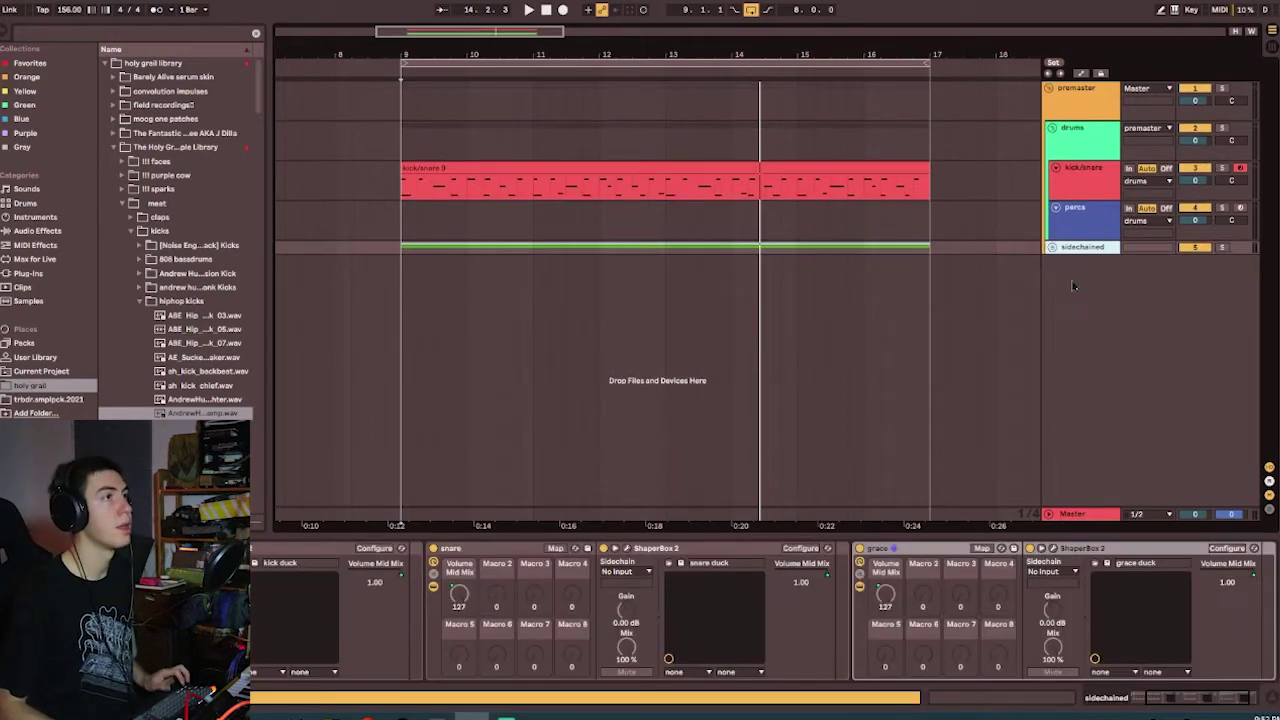
{"action": "left_click", "coordinate": [1059, 257]}
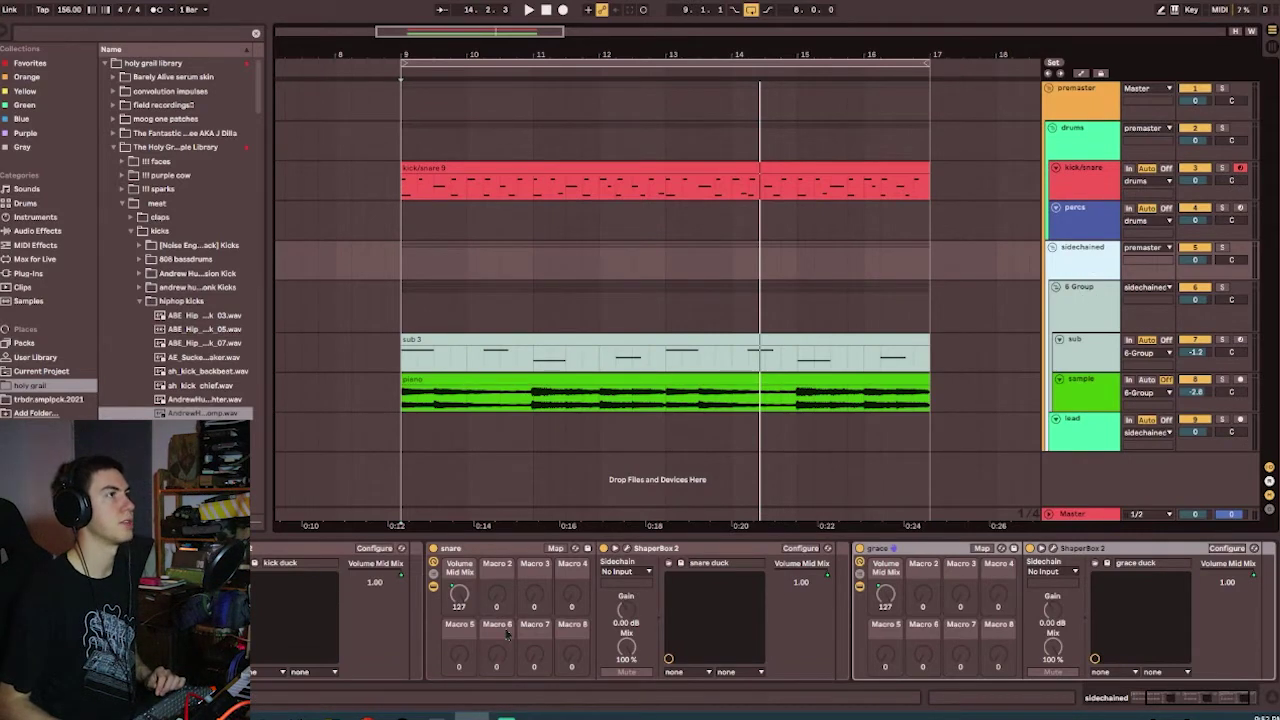
- Review the device chain on the kick/snare track
{"action": "left_click", "coordinate": [1081, 176]}
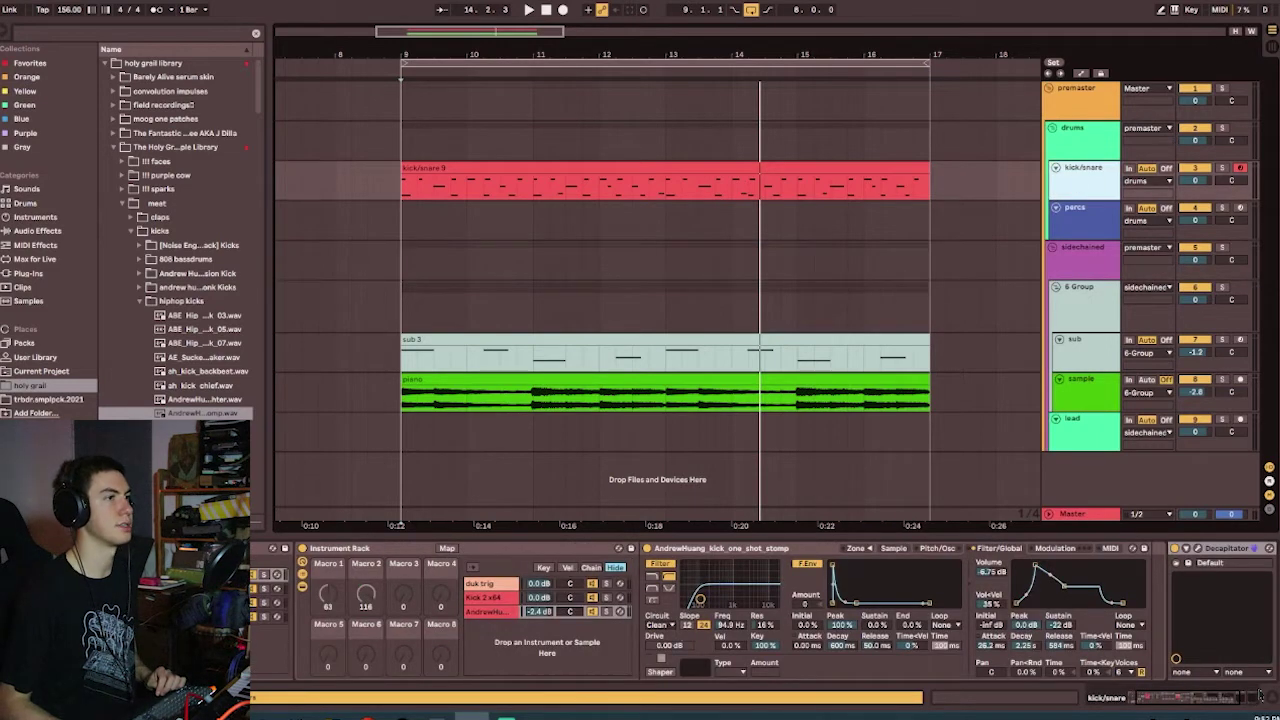
{"action": "left_click_drag", "start_coordinate": [1265, 697], "coordinate": [1180, 702]}
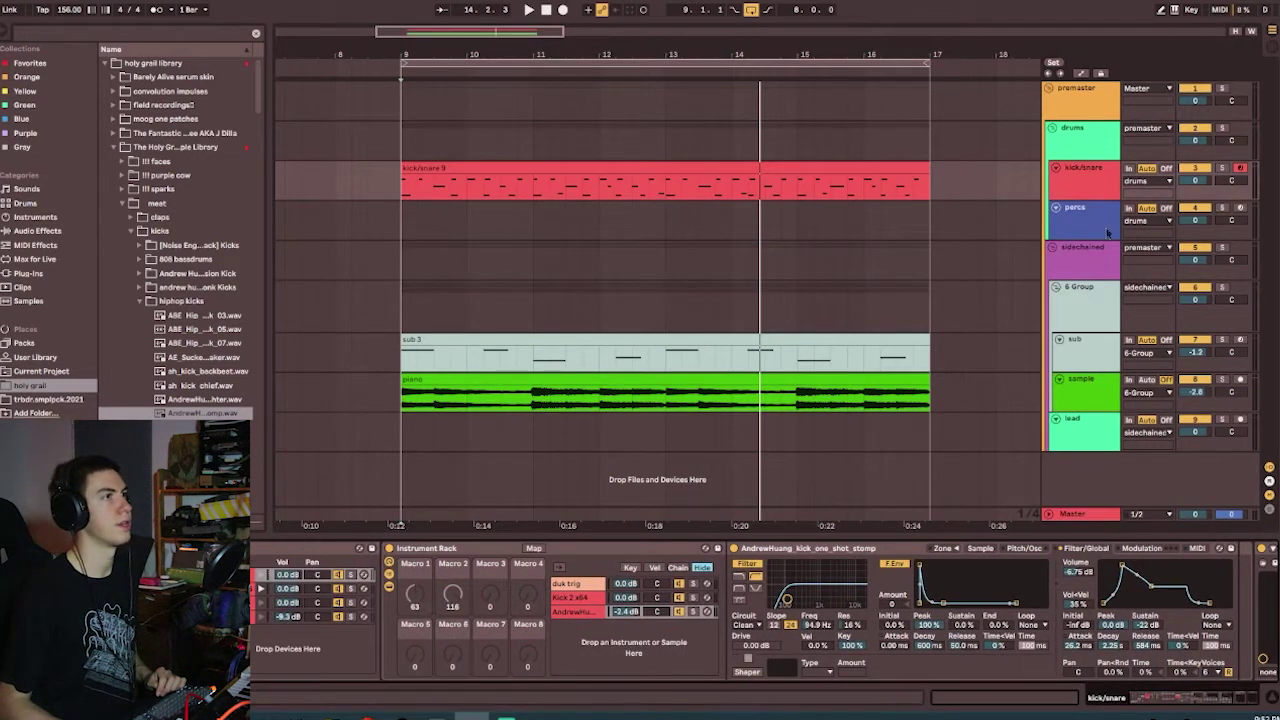
- Lower the low/mid band split in the sidechained group's kick duck ShaperBox 2 and show the Low band's volume curve
{"action": "left_click", "coordinate": [1103, 268]}
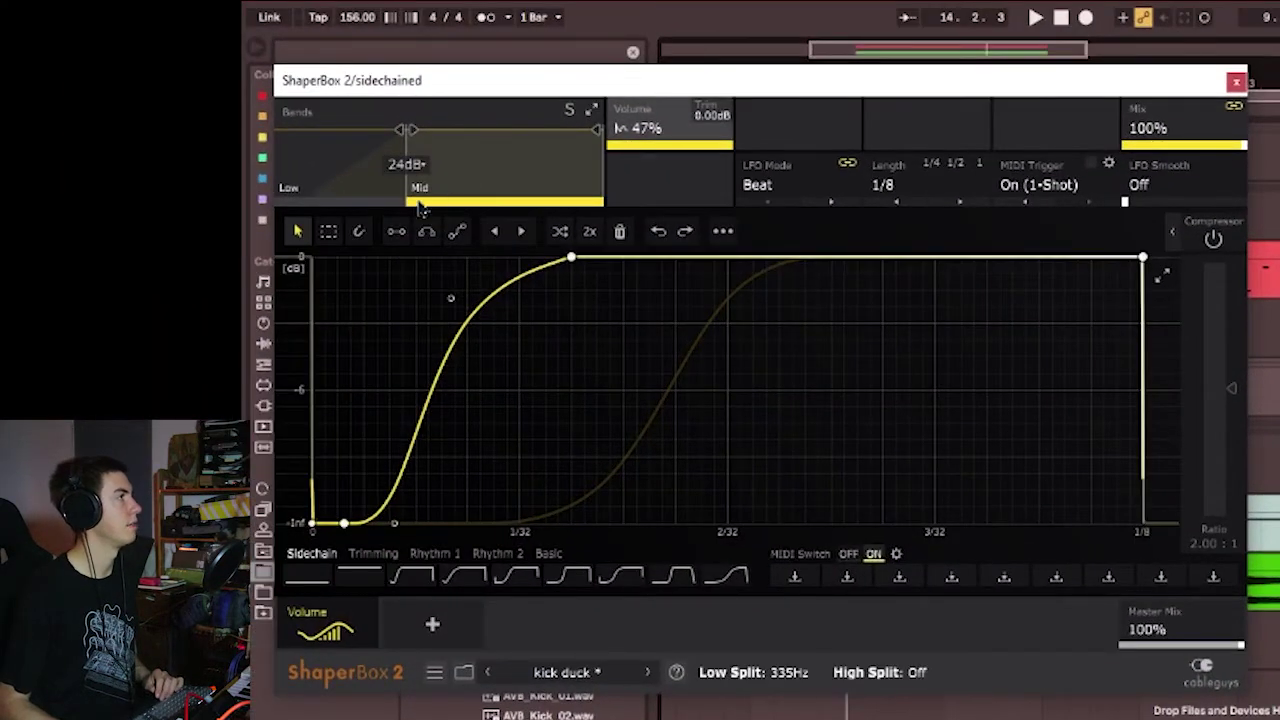
{"action": "left_click_drag", "start_coordinate": [406, 130], "coordinate": [392, 130]}
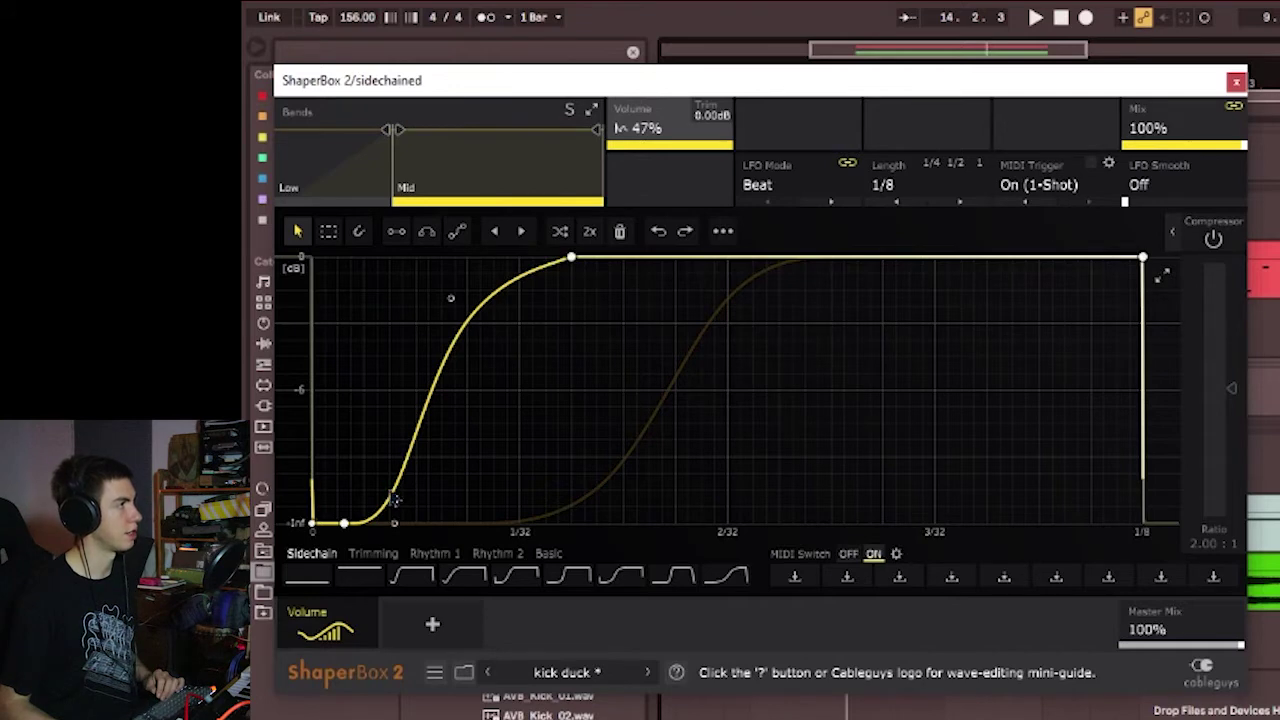
{"action": "left_click", "coordinate": [335, 160]}
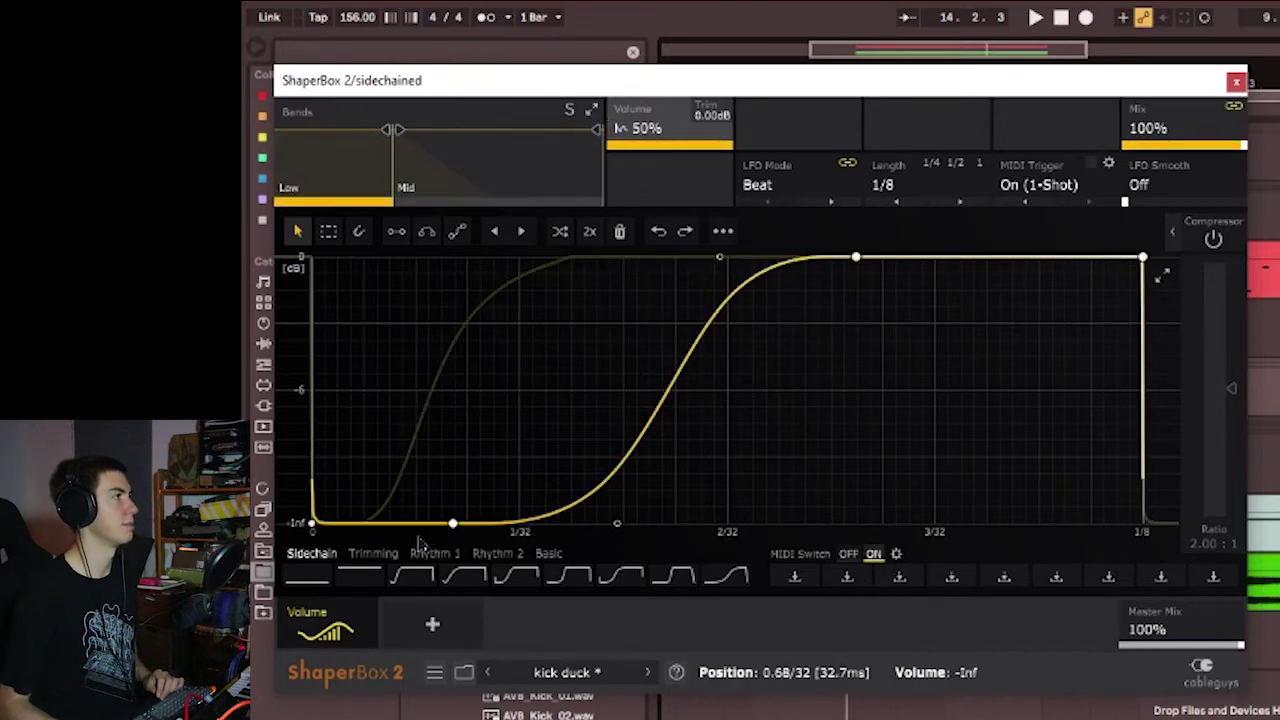
- Lengthen the silent hold at the start of the kick duck's Low band curve, lower the low/mid split slightly, and close the plugin window
{"action": "left_click_drag", "start_coordinate": [453, 527], "coordinate": [467, 523]}
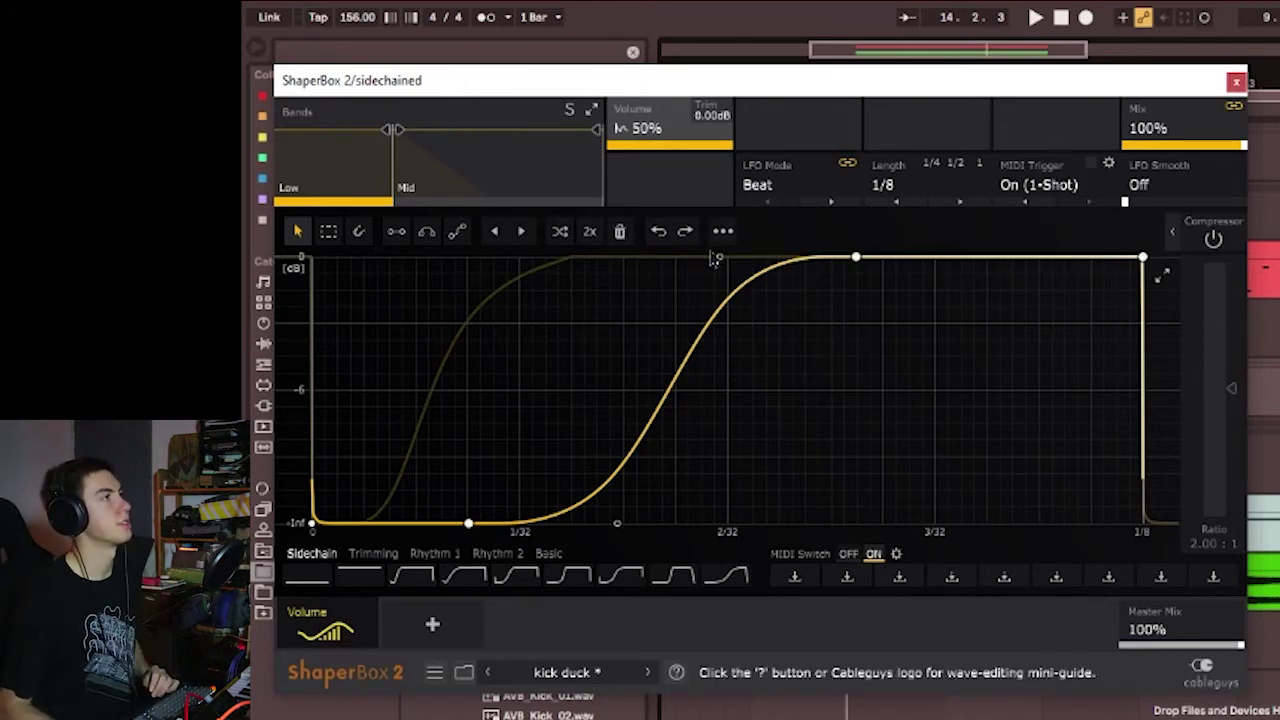
{"action": "mouse_move", "coordinate": [395, 130]}
{"action": "left_mouse_down"}
{"action": "mouse_move", "coordinate": [600, 130]}
{"action": "mouse_move", "coordinate": [372, 131]}
{"action": "mouse_move", "coordinate": [384, 133]}
{"action": "left_mouse_up"}
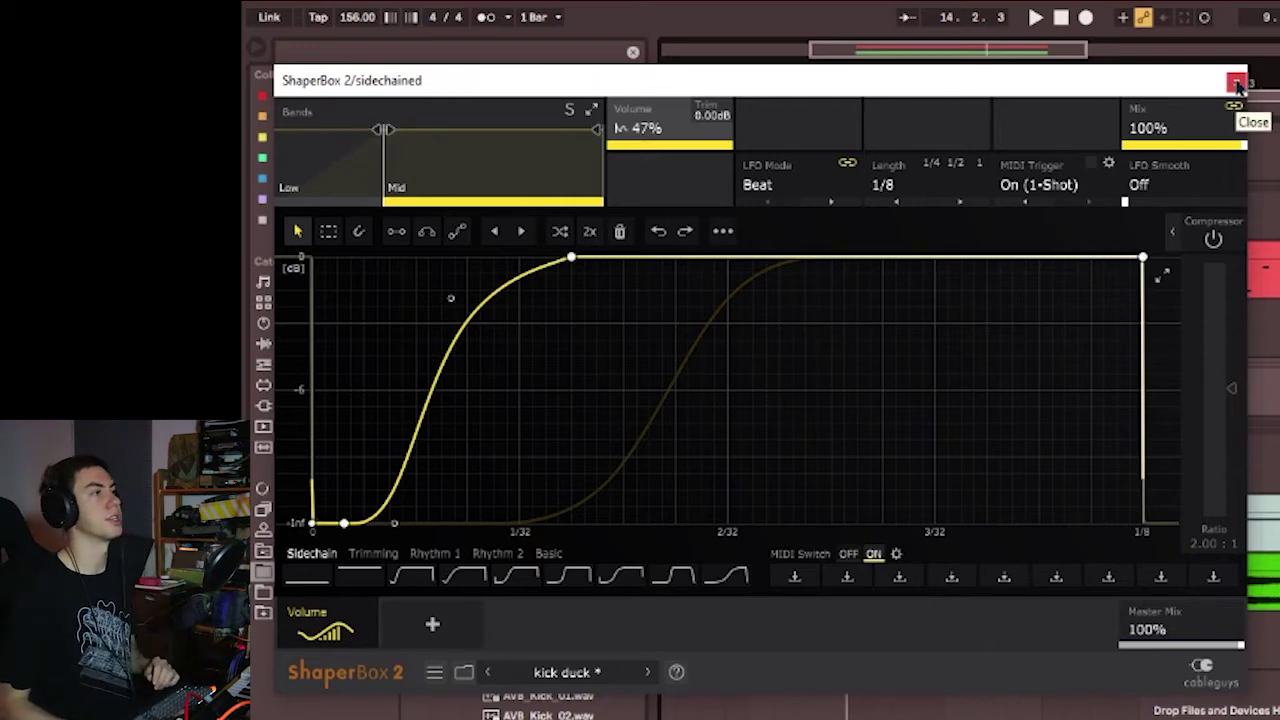
{"action": "left_click", "coordinate": [1237, 83]}
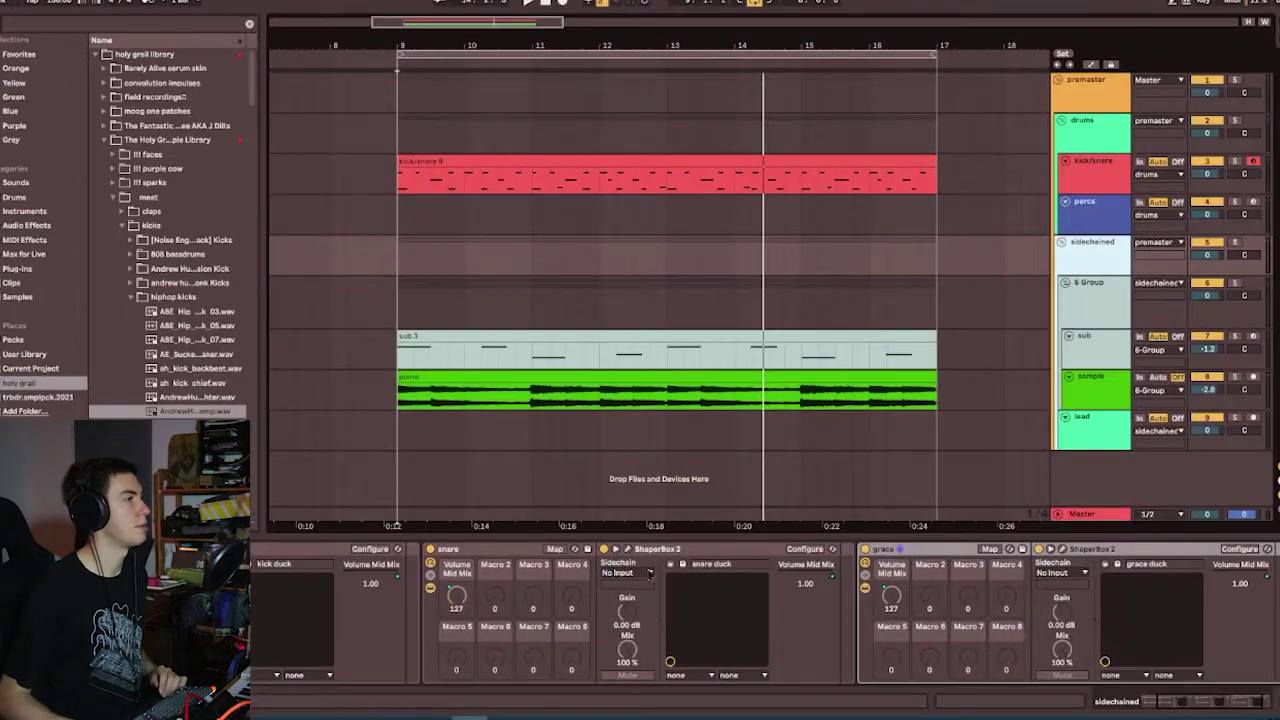
- Review the Low, Mid and High band volume curves in the snare duck ShaperBox 2 on the sidechained group
{"action": "left_click", "coordinate": [626, 549]}
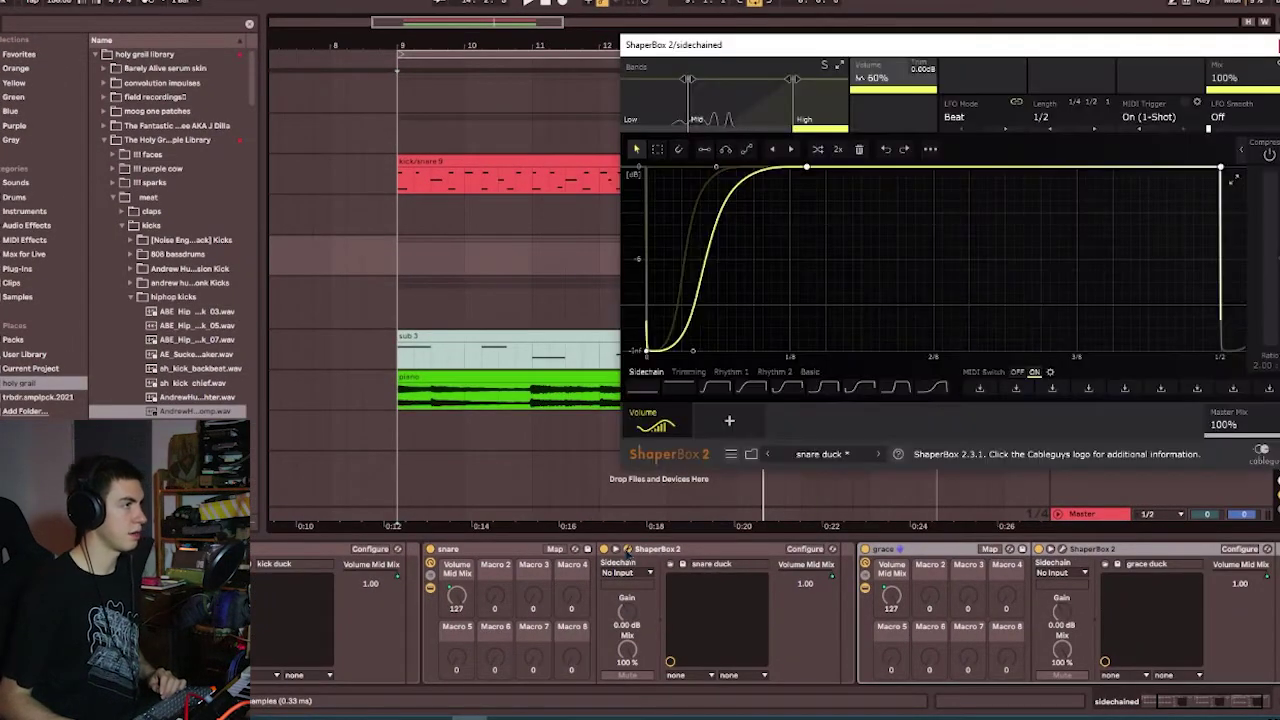
{"action": "left_click_drag", "start_coordinate": [973, 45], "coordinate": [623, 24]}
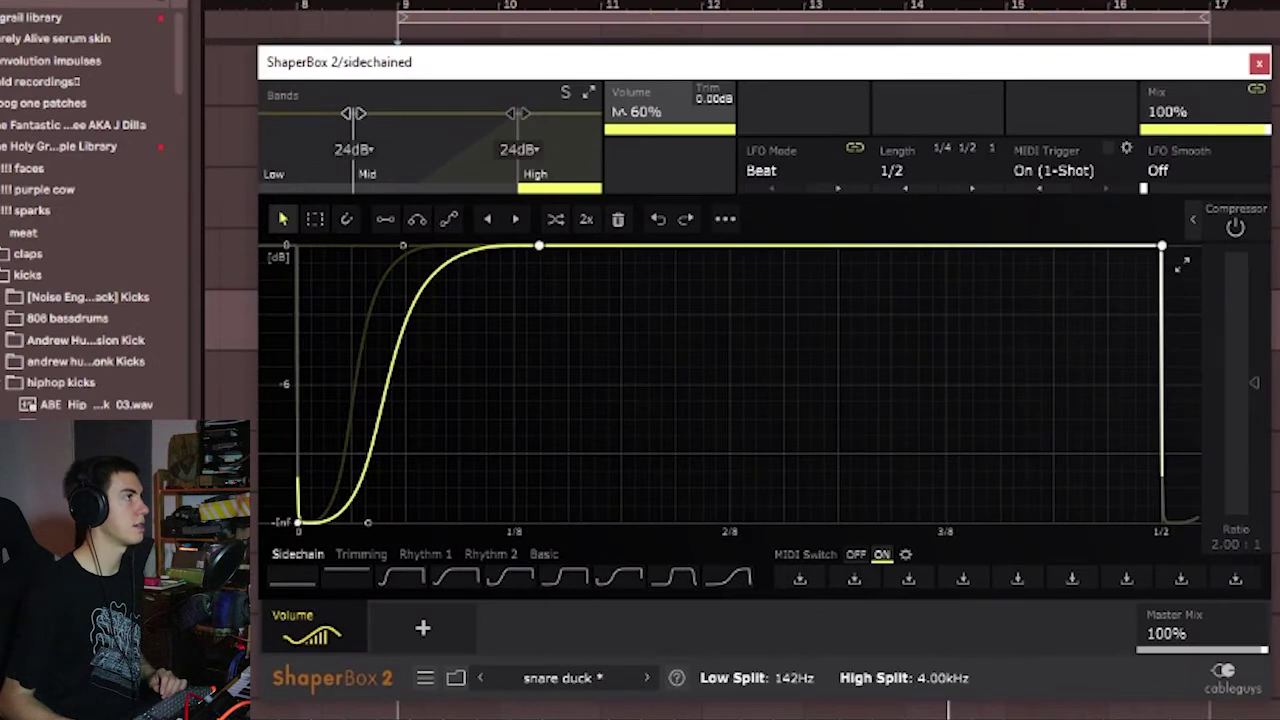
{"action": "left_click", "coordinate": [290, 165]}
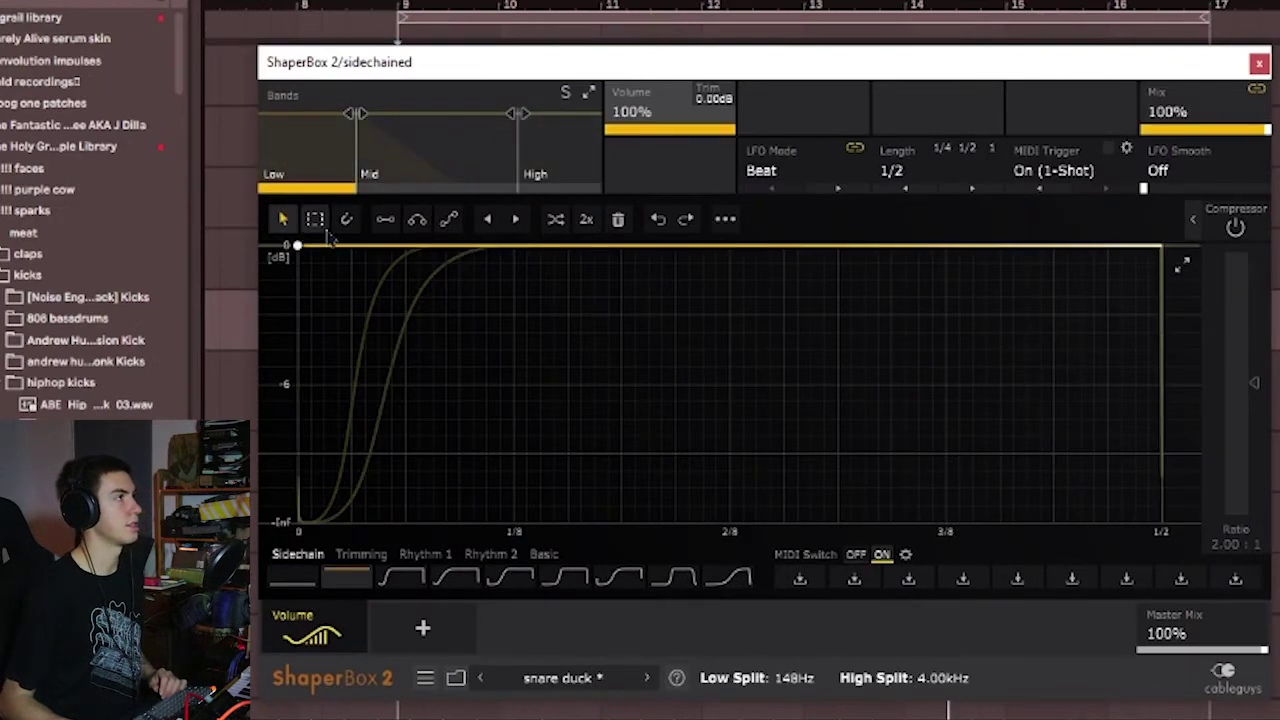
{"action": "mouse_move", "coordinate": [345, 256]}
{"action": "left_mouse_down"}
{"action": "mouse_move", "coordinate": [338, 270]}
{"action": "mouse_move", "coordinate": [343, 249]}
{"action": "left_mouse_up"}
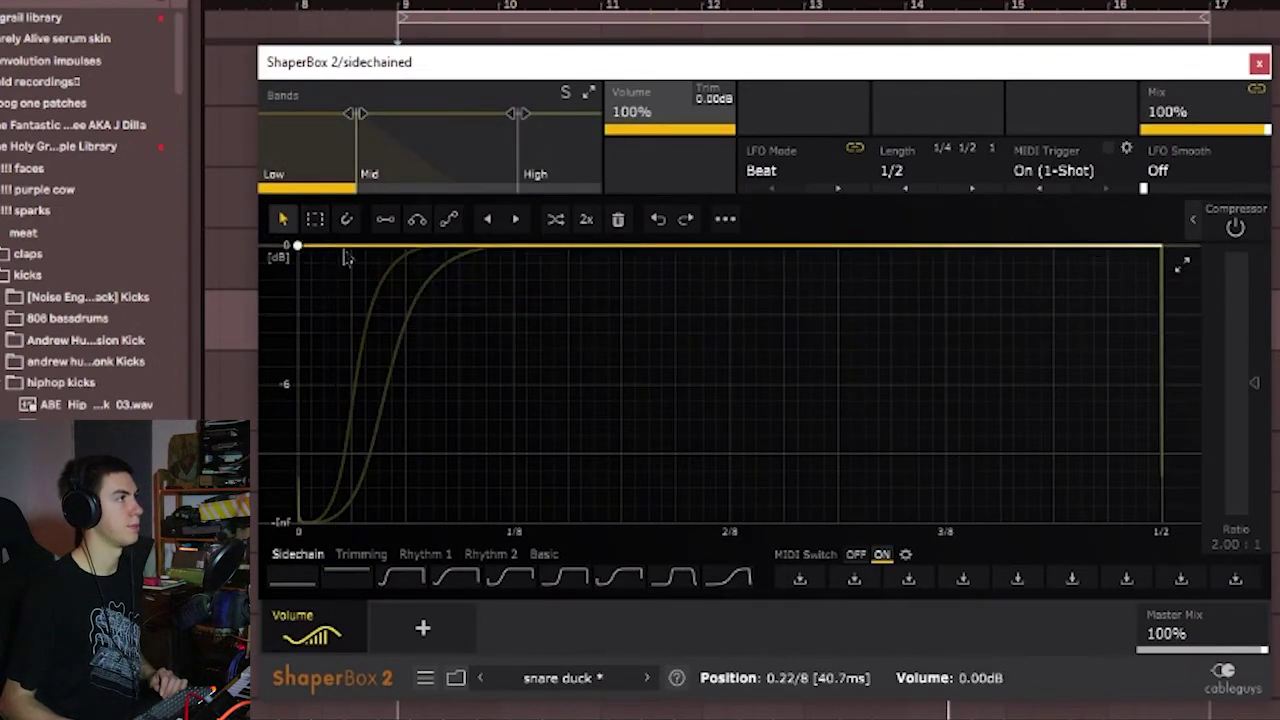
{"action": "left_click", "coordinate": [440, 138]}
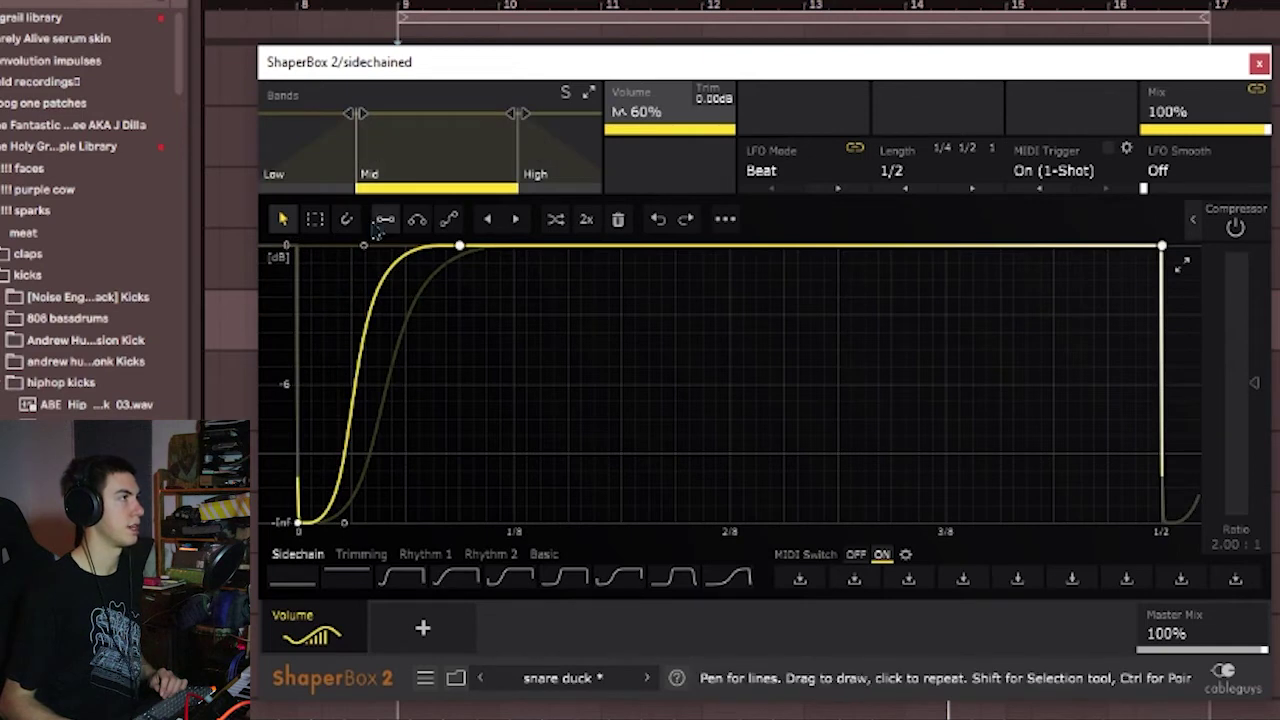
{"action": "left_click", "coordinate": [545, 160]}
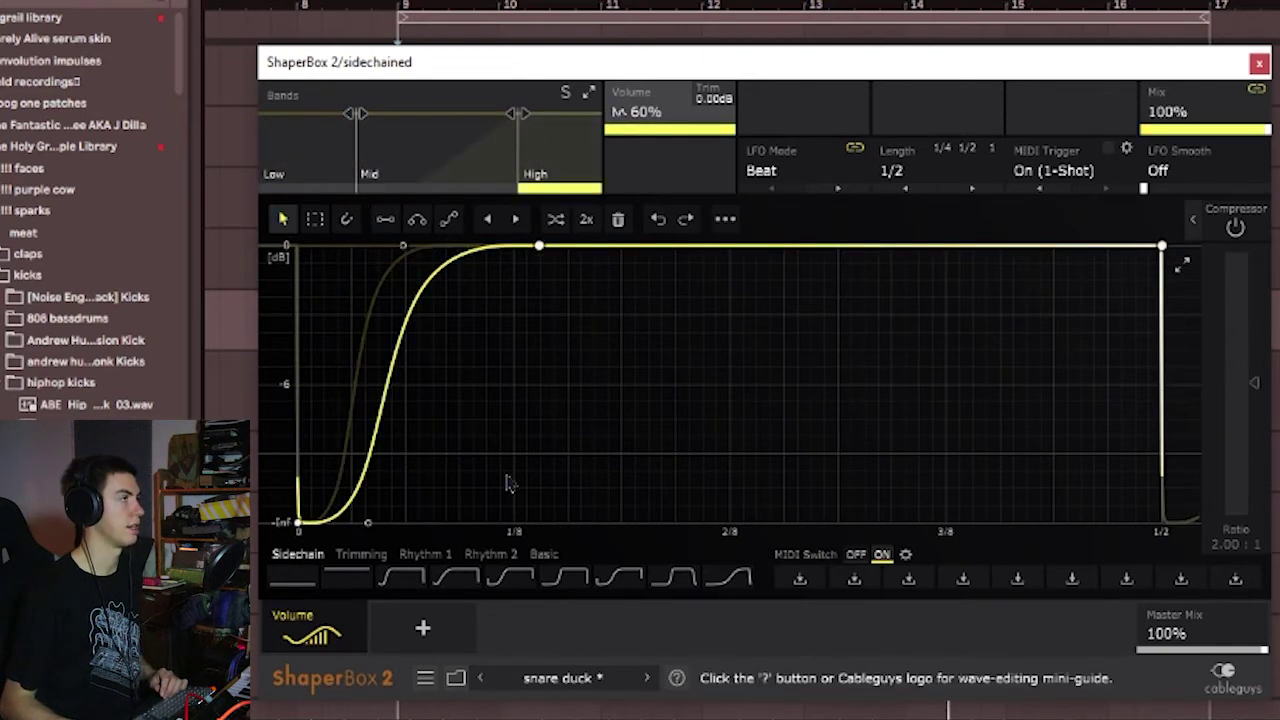
{"action": "left_click", "coordinate": [1260, 64]}
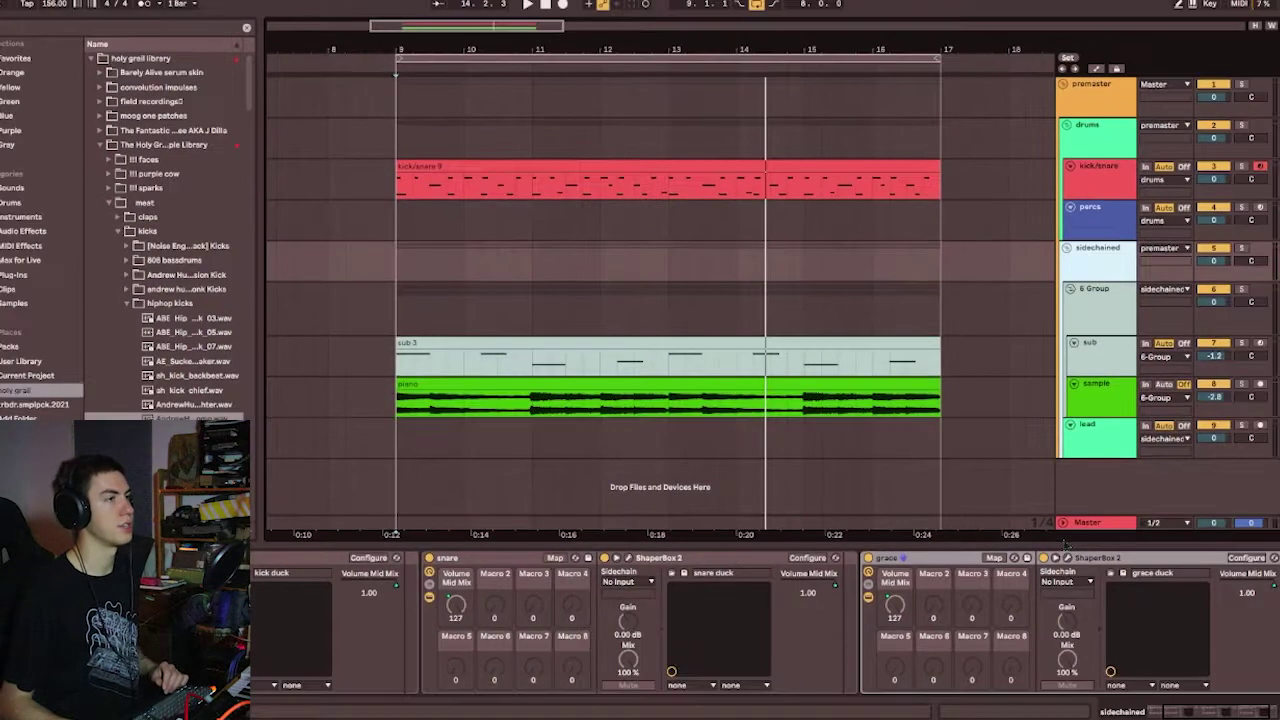
- Turn off the High band split in the grace duck ShaperBox 2, with the low split at 109 Hz, and close its window
{"action": "left_click", "coordinate": [1067, 557]}
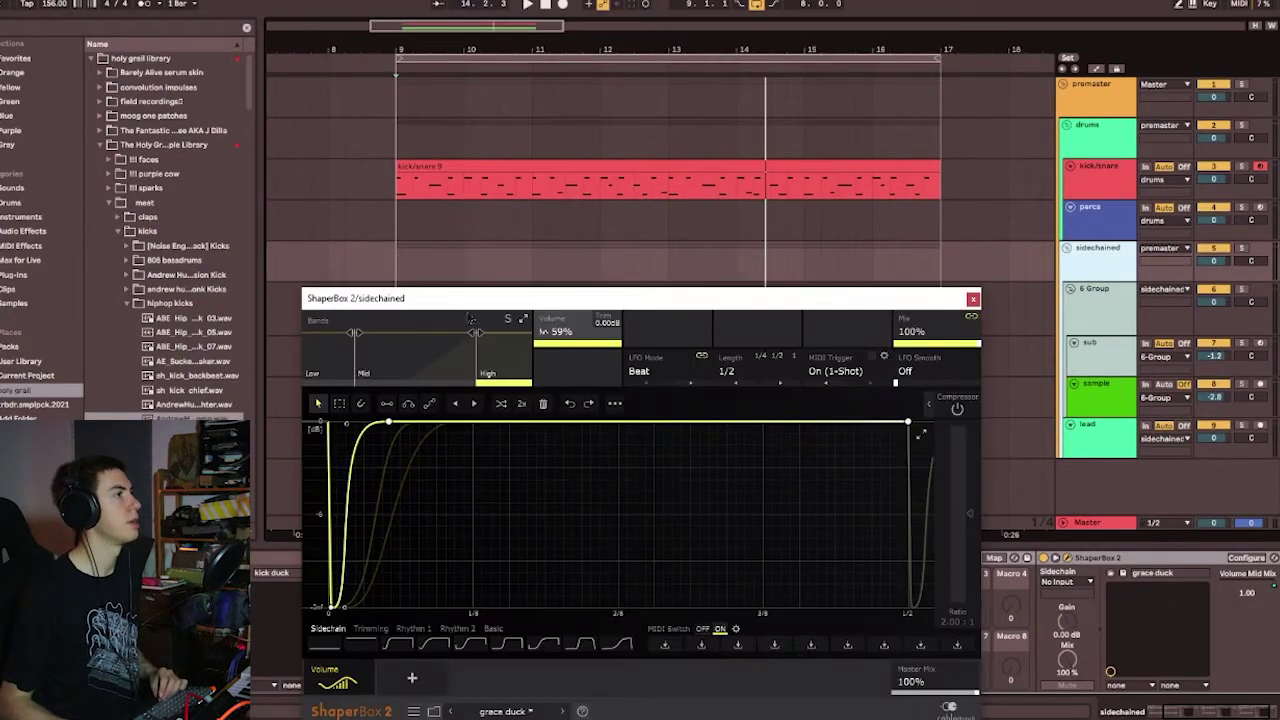
{"action": "left_click_drag", "start_coordinate": [494, 298], "coordinate": [520, 94]}
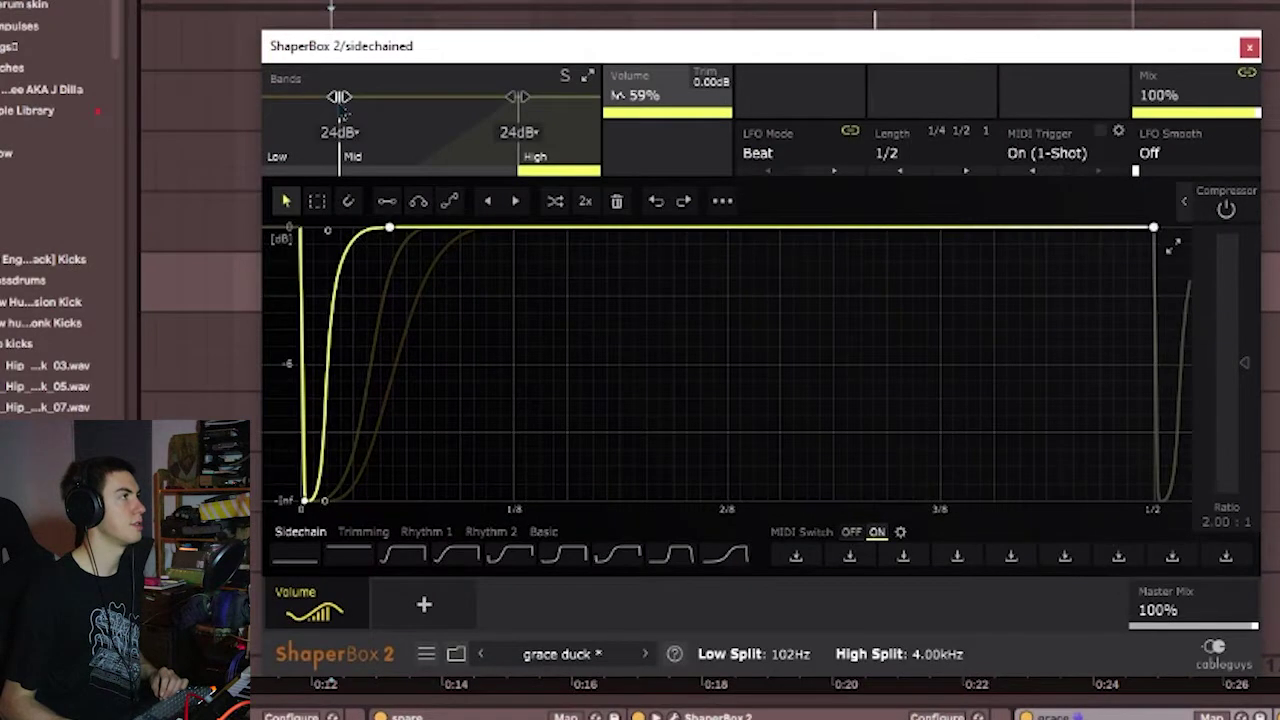
{"action": "key", "text": "ctrl+z"}
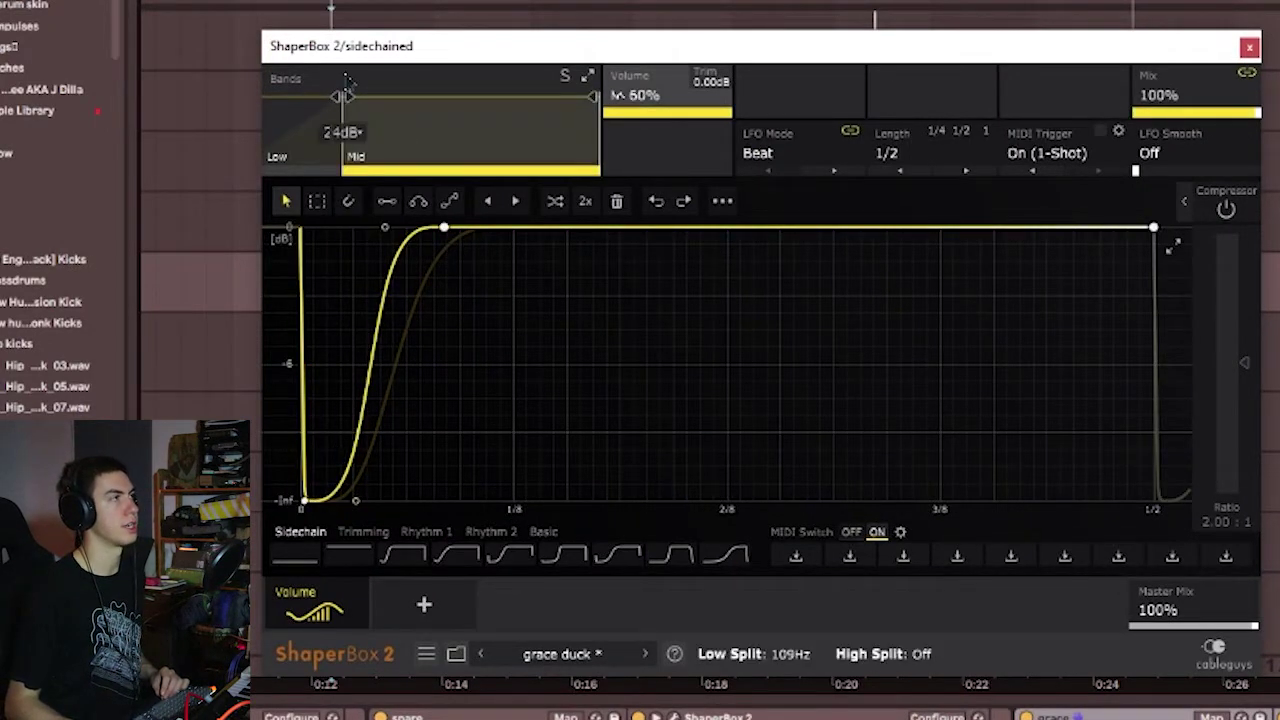
{"action": "left_click", "coordinate": [1250, 48]}
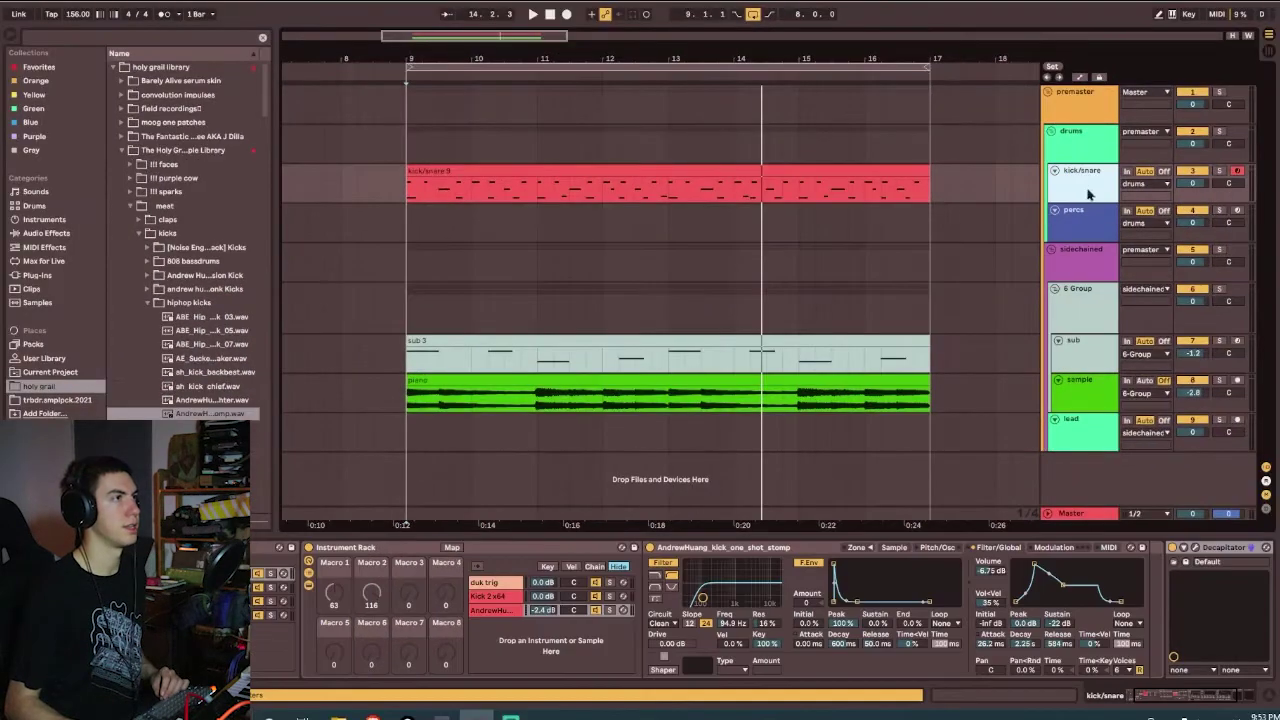
- Examine the grace kick note just before bar 5 and the main kick note on bar 5 in the kick/snare clip
{"action": "double_click", "coordinate": [709, 166]}
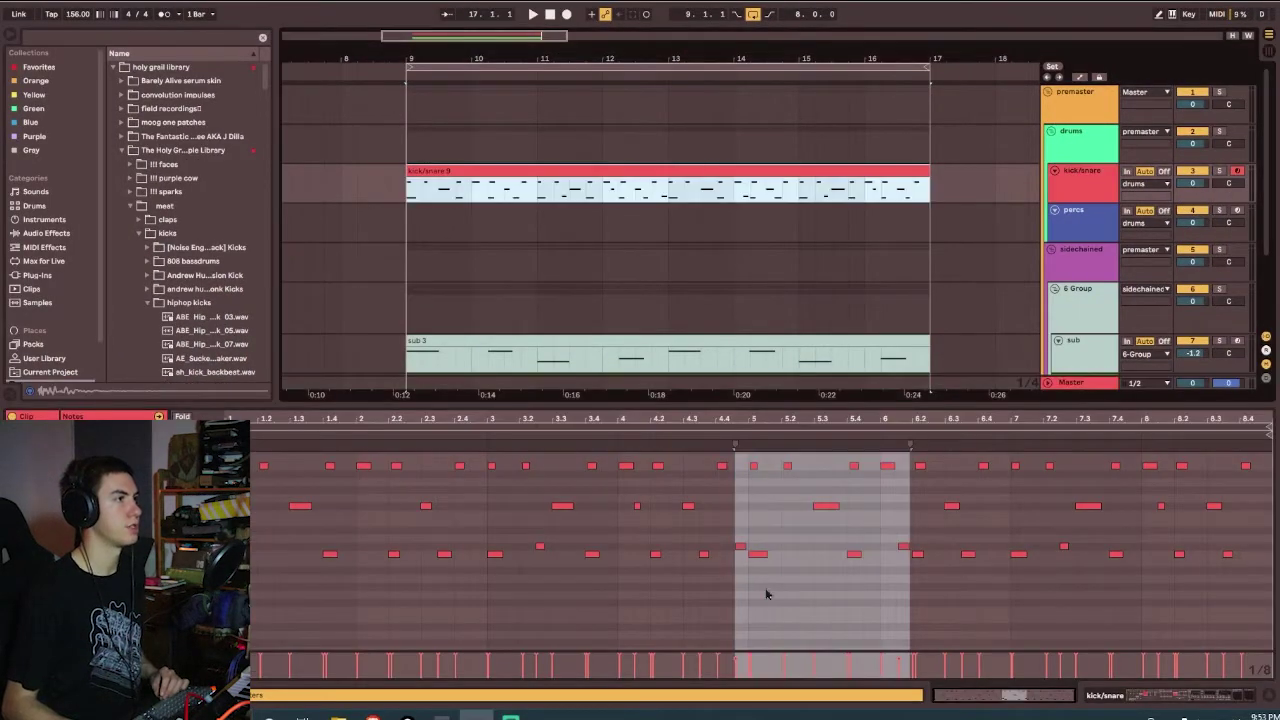
{"action": "left_click_drag", "start_coordinate": [737, 413], "coordinate": [694, 492]}
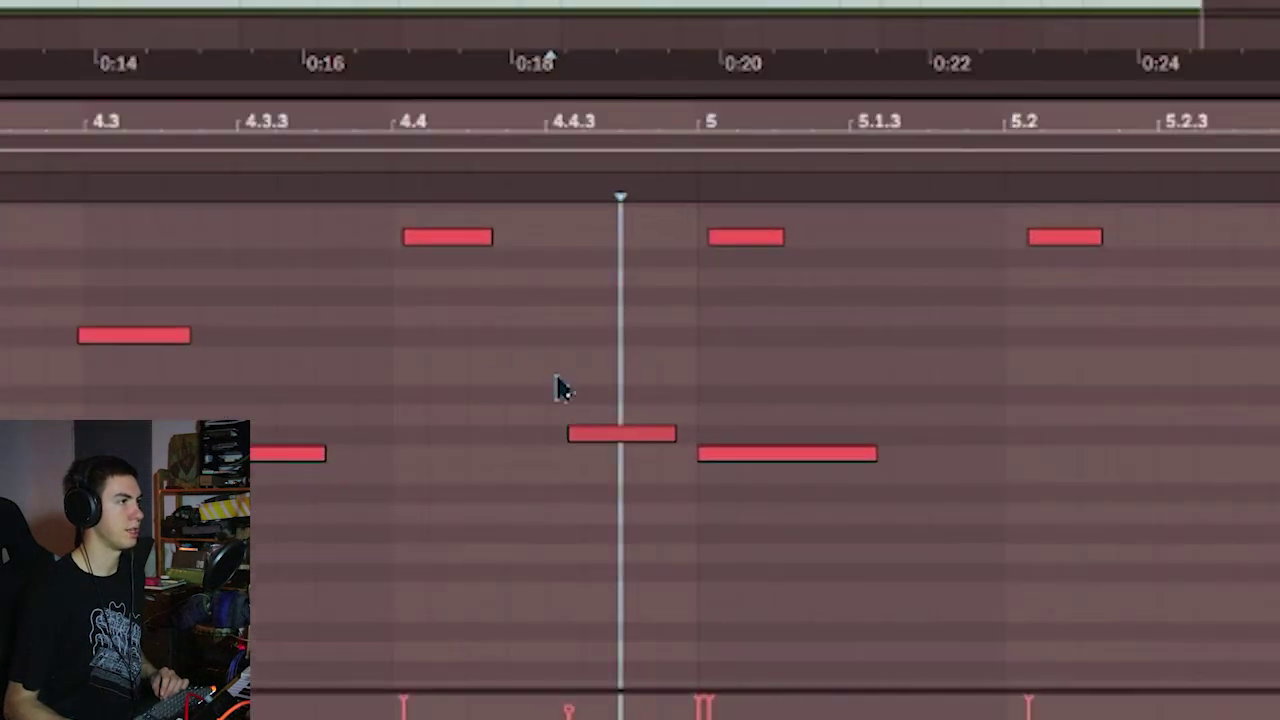
{"action": "left_click", "coordinate": [824, 436]}
{"action": "left_click", "coordinate": [826, 452]}
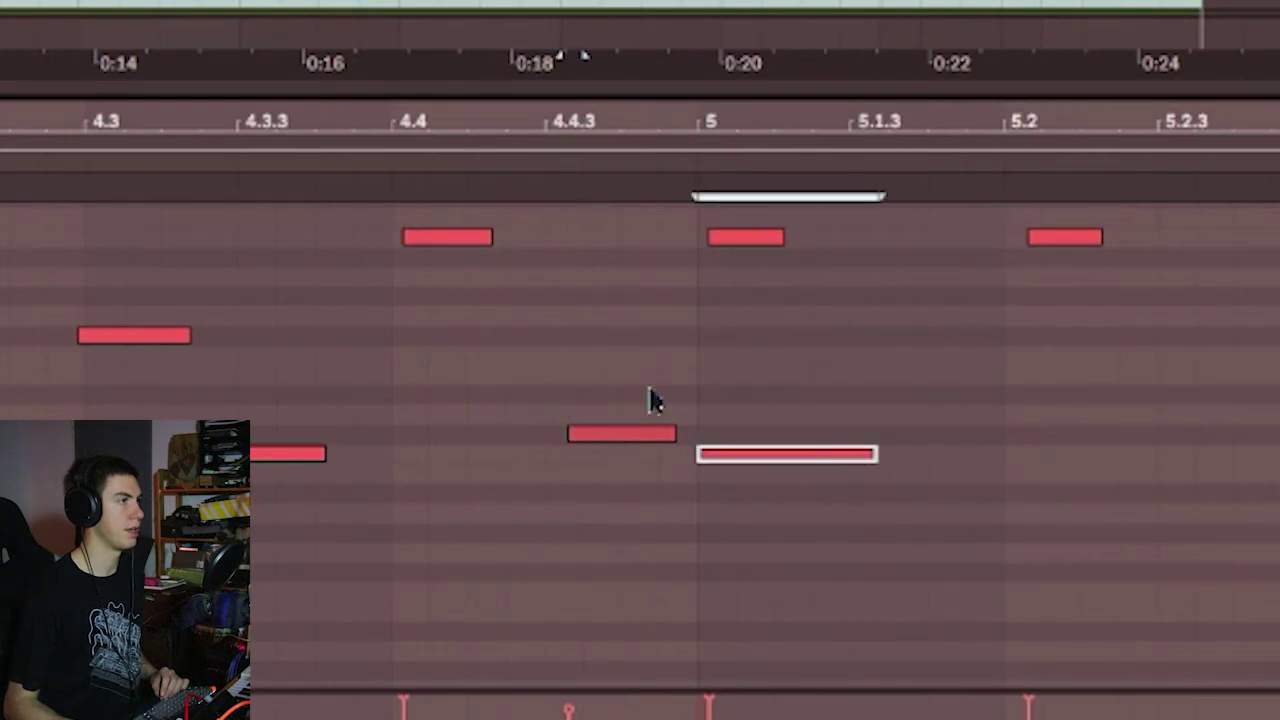
{"action": "left_click_drag", "start_coordinate": [638, 362], "coordinate": [651, 491]}
{"action": "left_click_drag", "start_coordinate": [648, 128], "coordinate": [735, 480]}
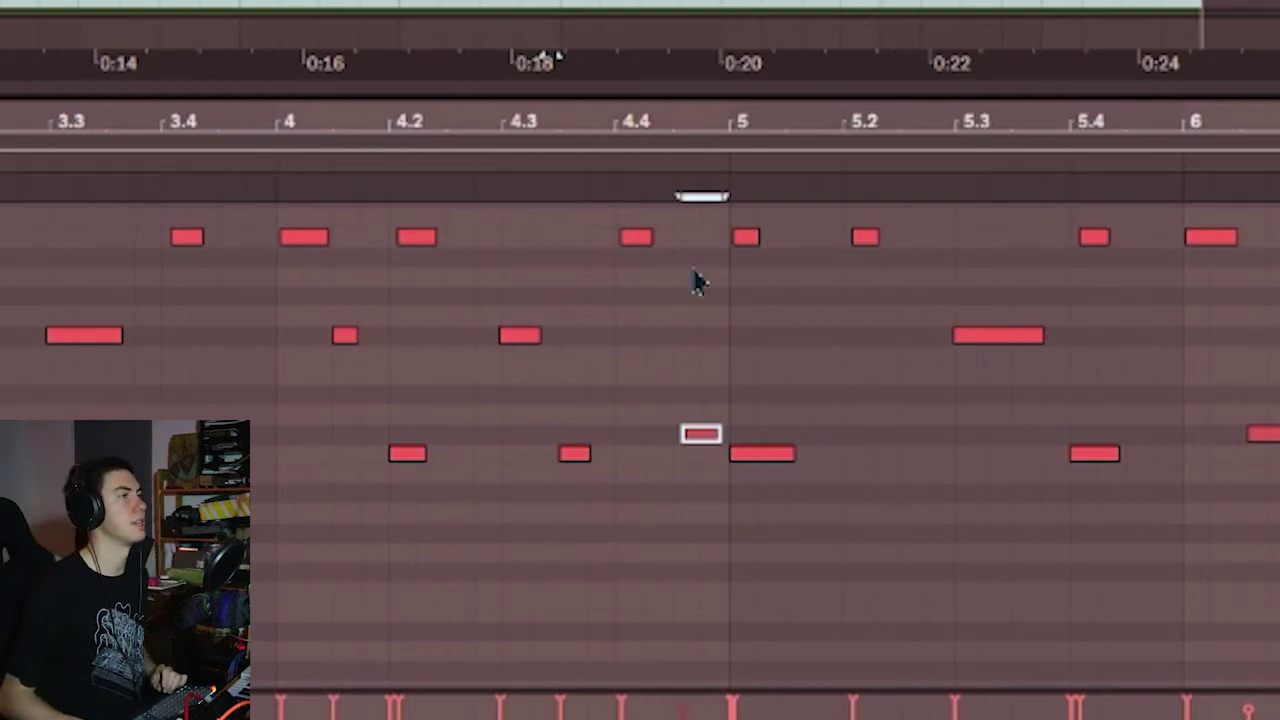
{"action": "left_click_drag", "start_coordinate": [726, 128], "coordinate": [765, 118]}
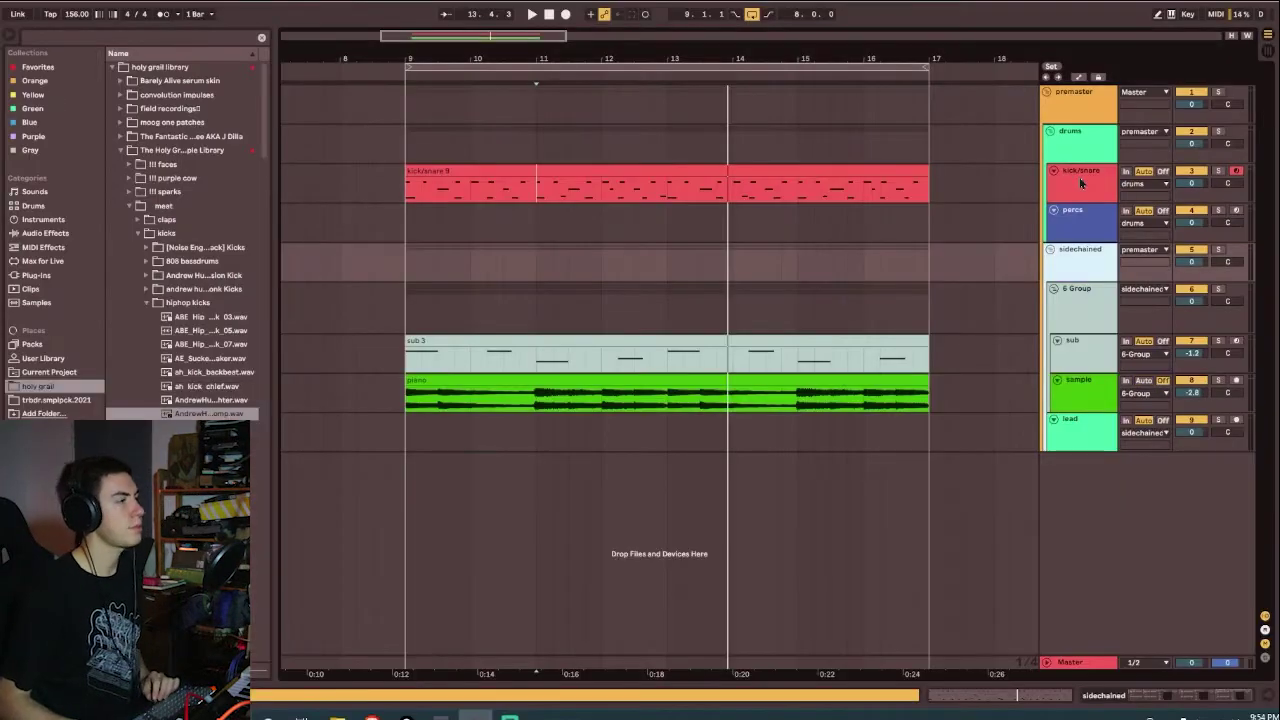
- Show the duk trig chain in the main kick's Instrument Rack on the kick/snare track
{"action": "left_click", "coordinate": [1080, 180]}
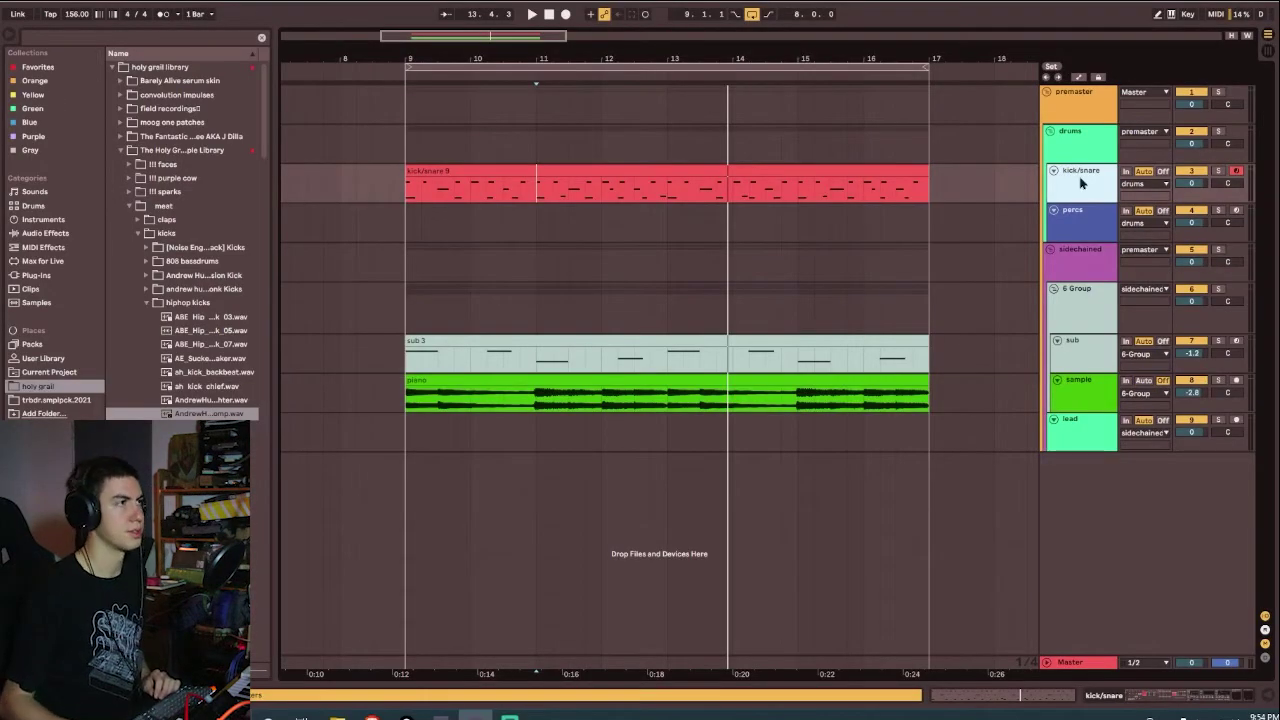
{"action": "double_click", "coordinate": [1080, 180]}
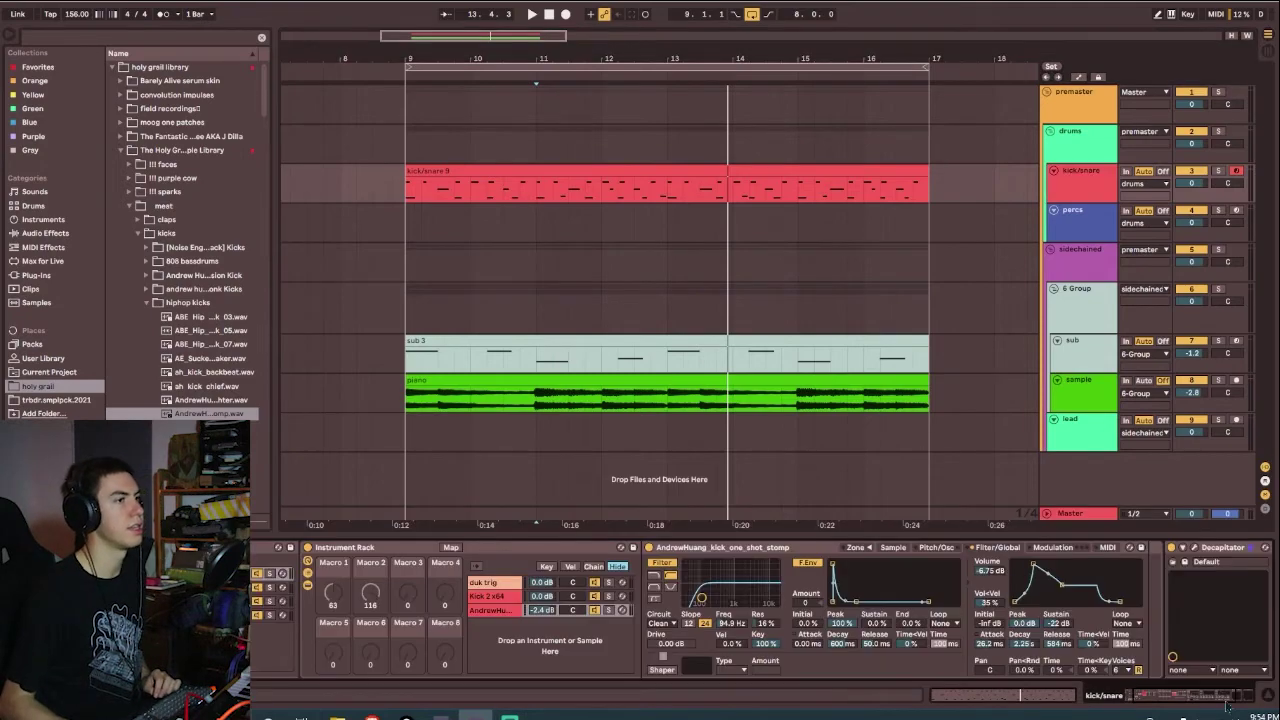
{"action": "left_click", "coordinate": [307, 586]}
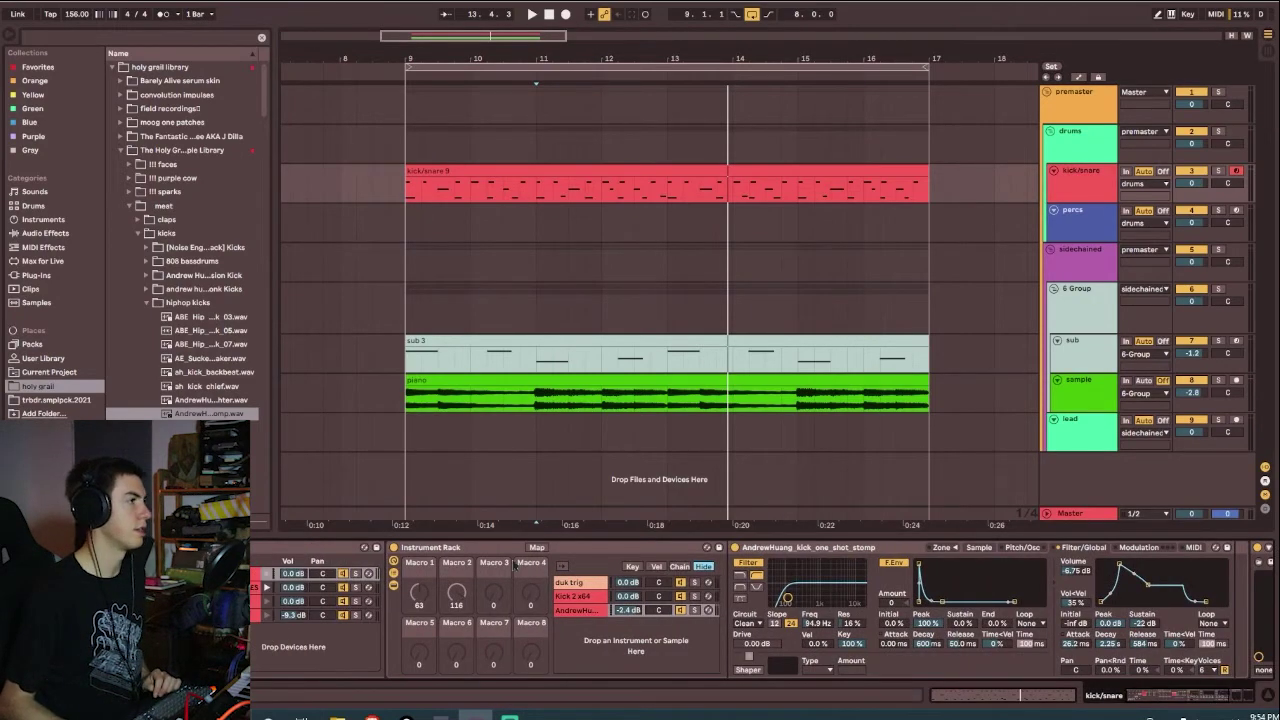
{"action": "left_click", "coordinate": [572, 582]}
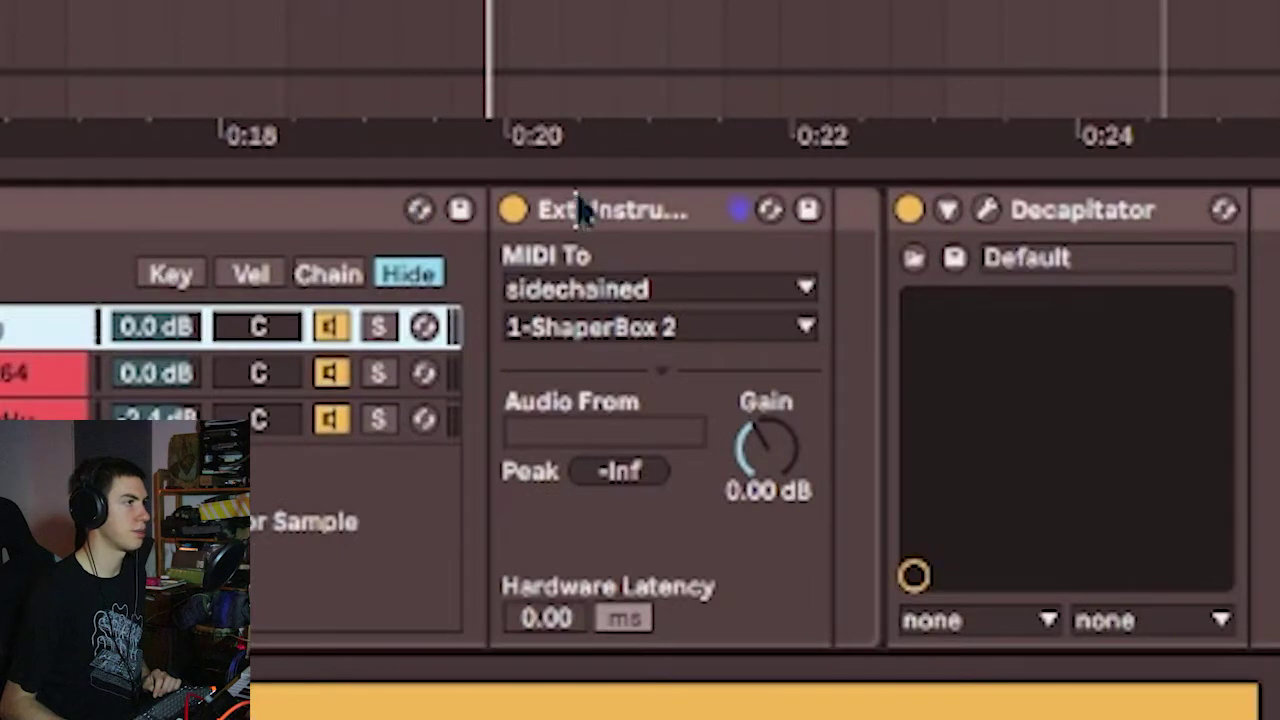
- Set duk trig's Ext. Instrument to send MIDI to sidechained, targeting the kick chain's 1-ShaperBox 2 in the ducking rack supreme
{"action": "left_click", "coordinate": [605, 220]}
{"action": "left_click", "coordinate": [600, 290]}
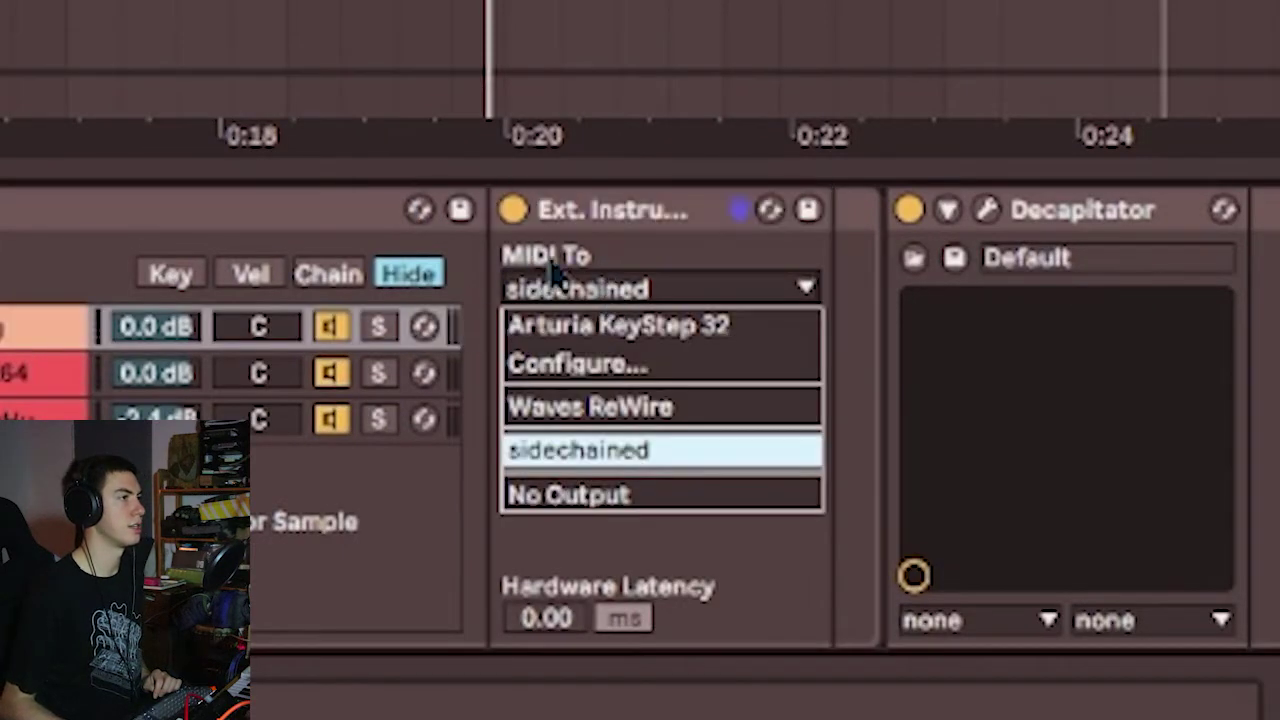
{"action": "left_click", "coordinate": [633, 458]}
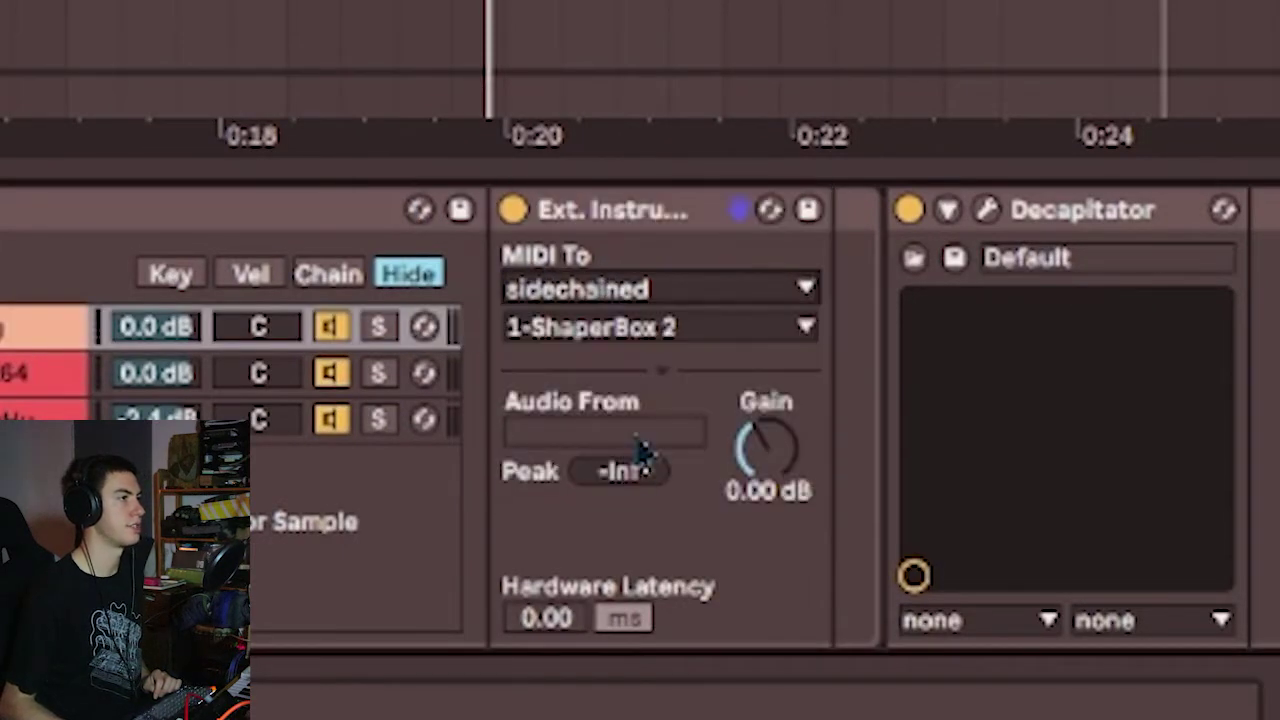
{"action": "left_click", "coordinate": [662, 333]}
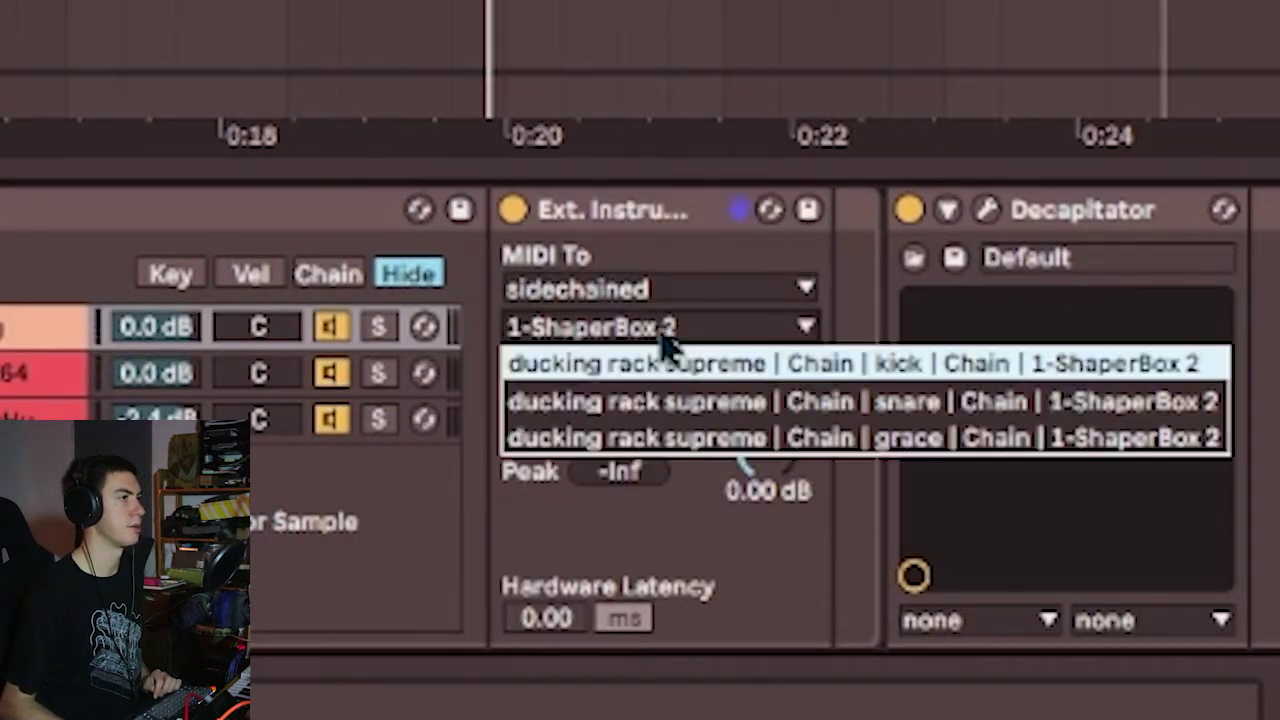
{"action": "left_click", "coordinate": [570, 345]}
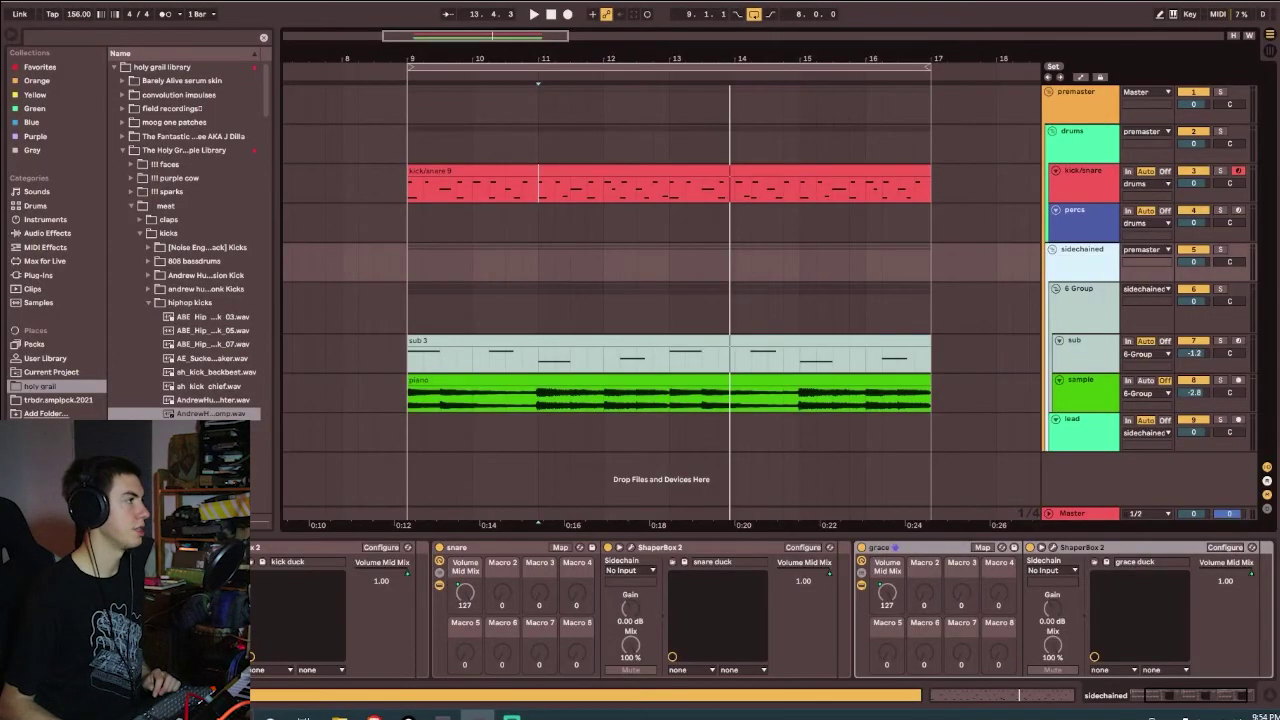
- Review the kick, snare and grace ducking racks in the sidechained group's device chain
{"action": "left_click", "coordinate": [28, 547]}
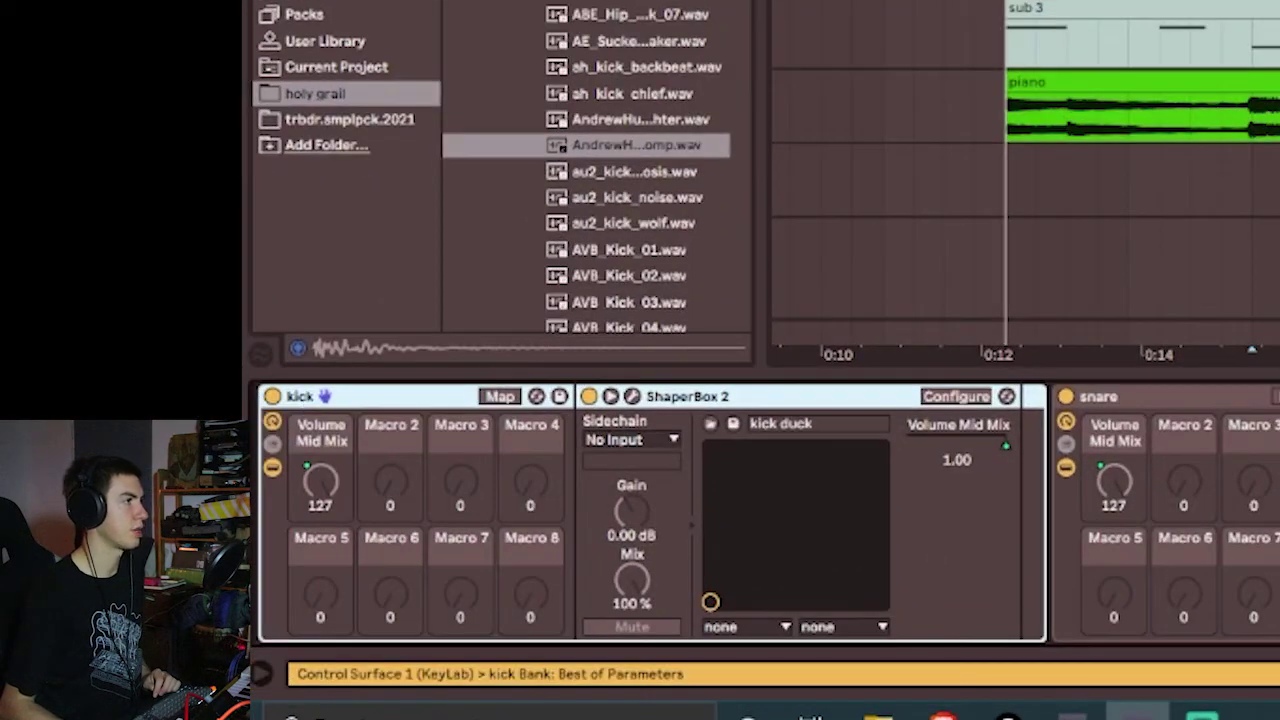
{"action": "left_click", "coordinate": [1141, 396]}
{"action": "left_click", "coordinate": [1145, 398]}
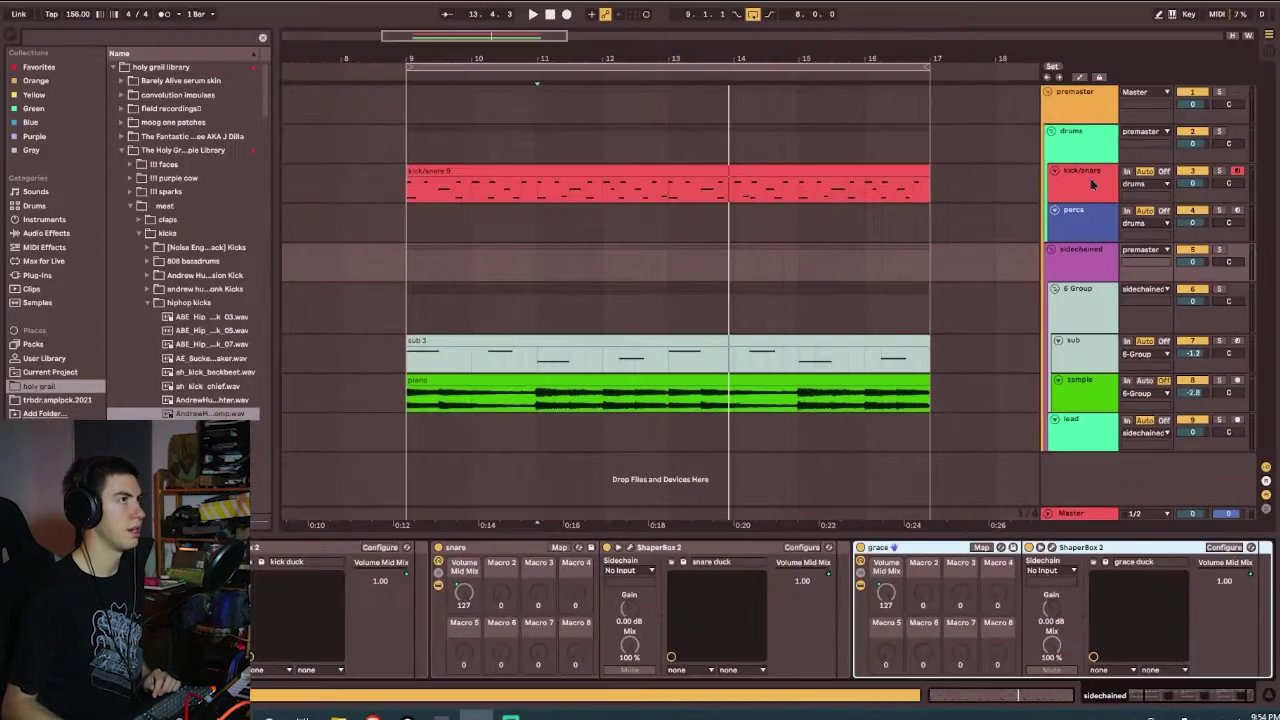
- Compare the kick, snare and grace ShaperBox 2 destinations available in duk trig's Ext. Instrument on the kick/snare track
{"action": "left_click", "coordinate": [1090, 185]}
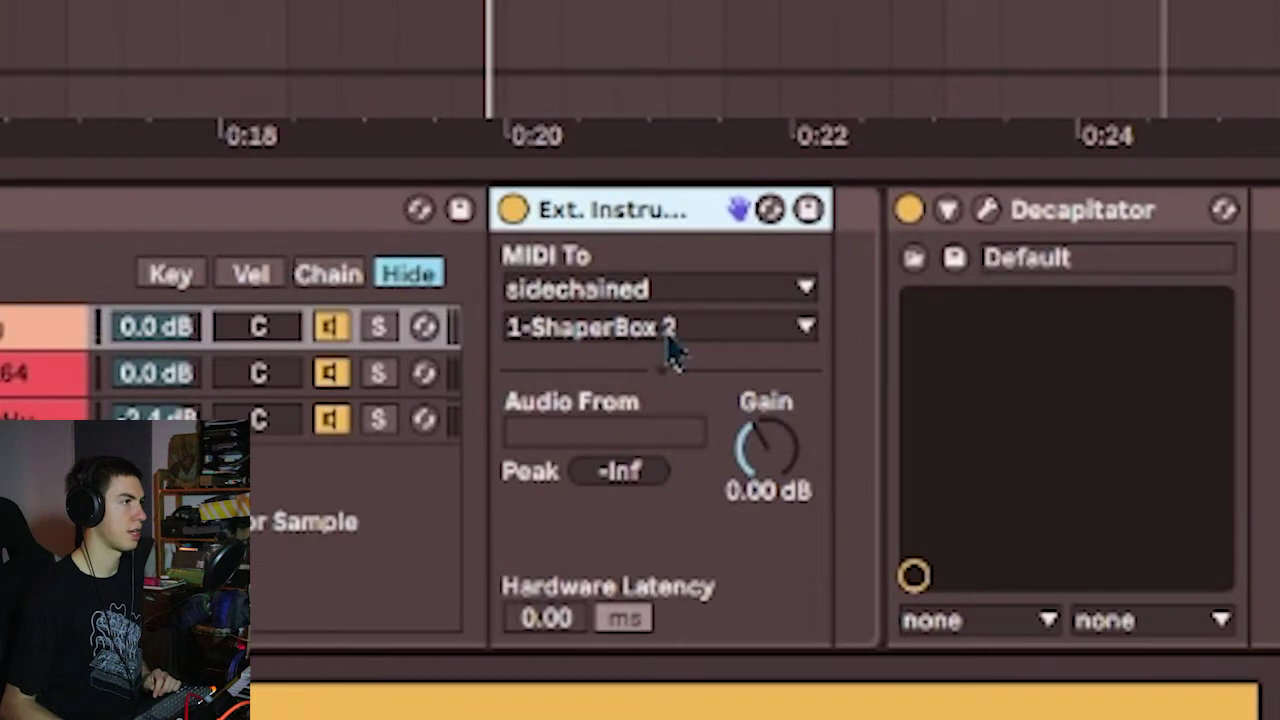
{"action": "left_click", "coordinate": [668, 330]}
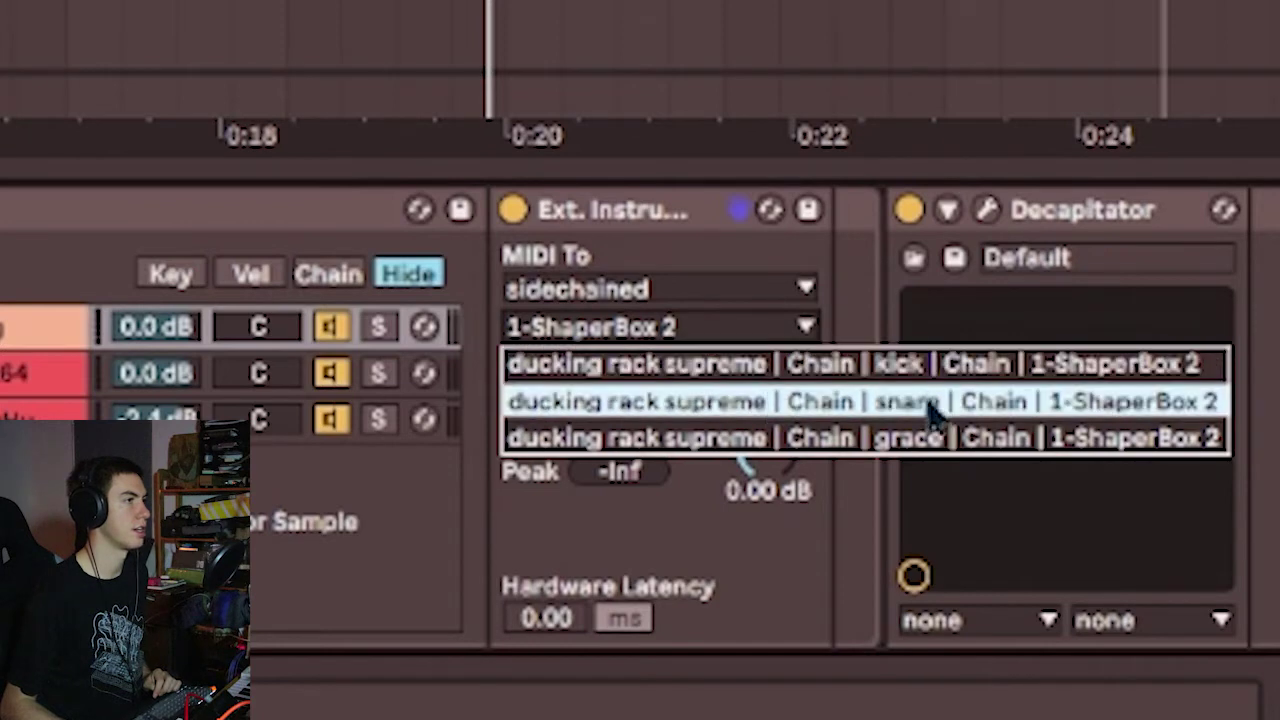
{"action": "left_click", "coordinate": [677, 400]}
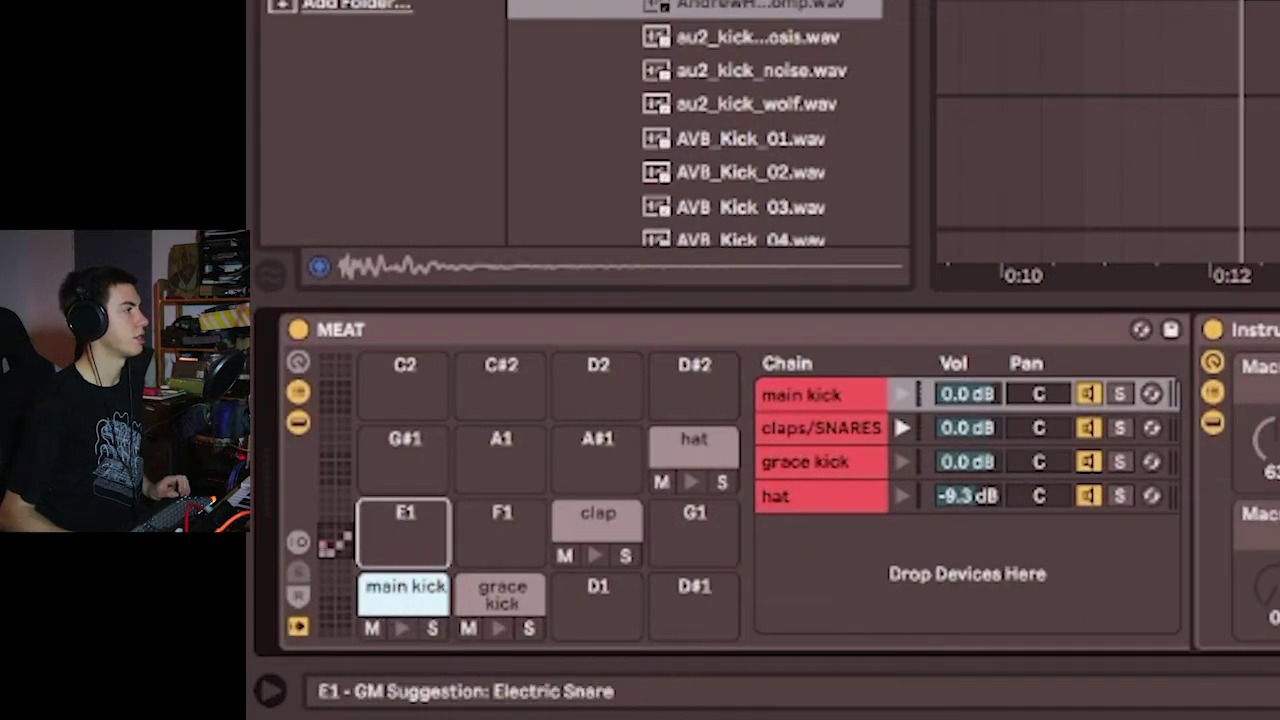
- Return to the main kick's duk trig chain and select the kick ShaperBox 2 as its Ext. Instrument's MIDI destination
{"action": "left_click_drag", "start_coordinate": [404, 586], "coordinate": [404, 530]}
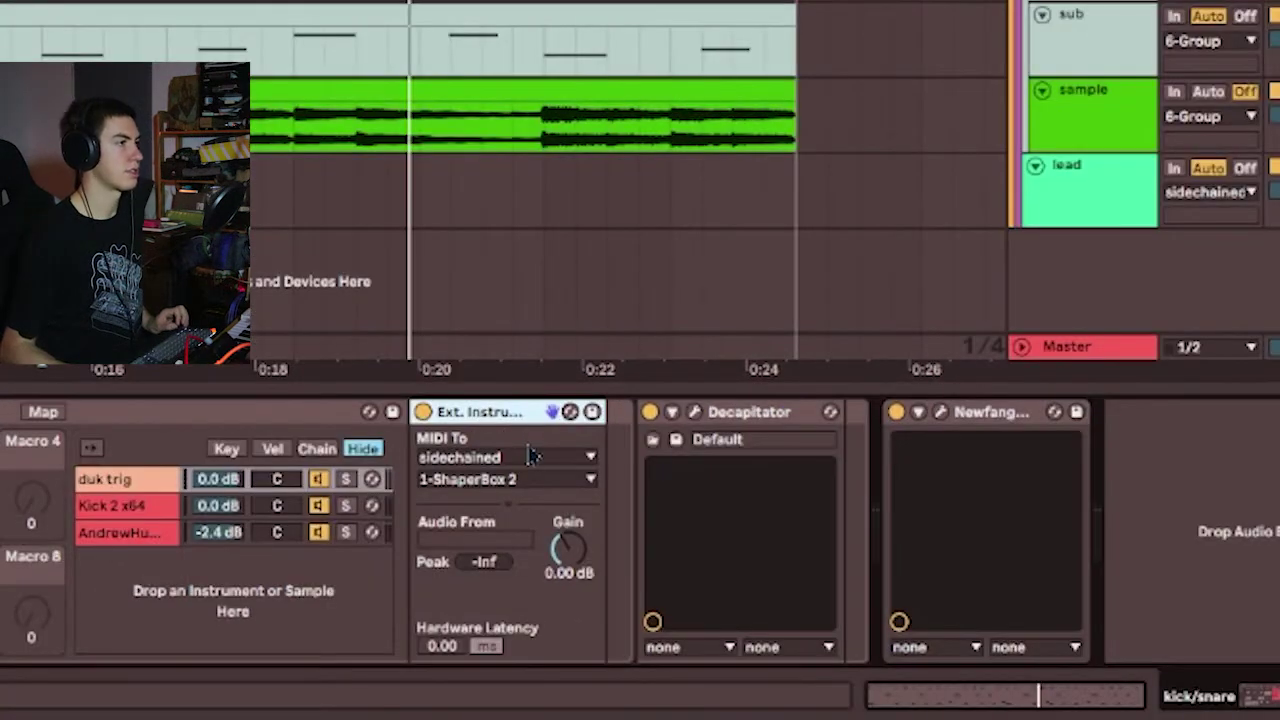
{"action": "left_click", "coordinate": [527, 484]}
{"action": "left_click", "coordinate": [527, 498]}
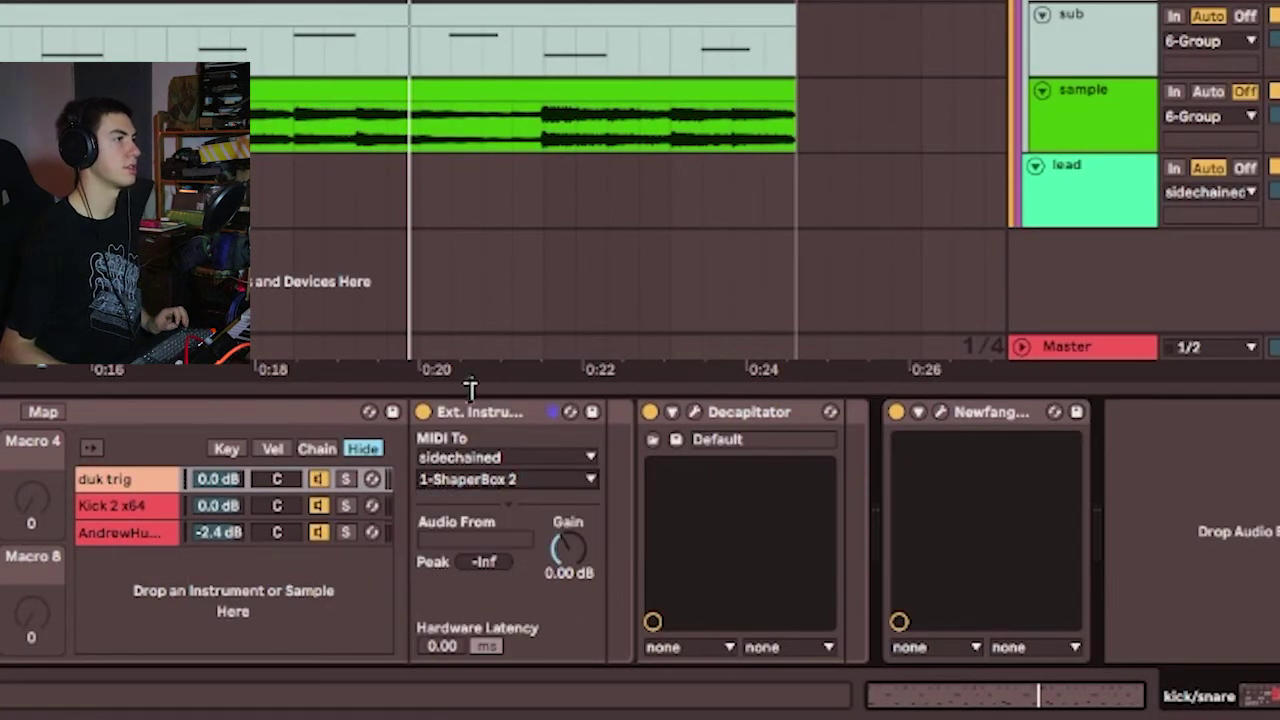
{"action": "left_click", "coordinate": [507, 418]}
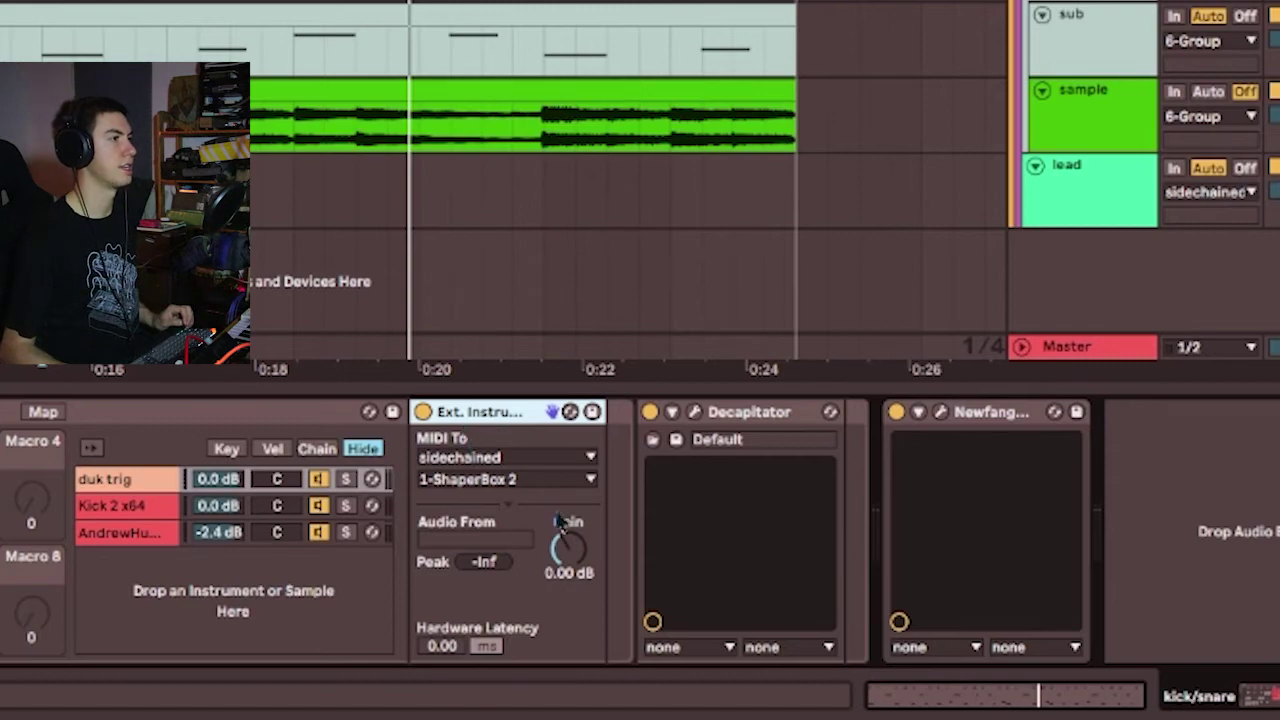
- Try an extra point near 1/32 on the kick ShaperBox 2's mid-band volume curve, remove it and close the plug-in window
{"action": "key", "text": "Down"}
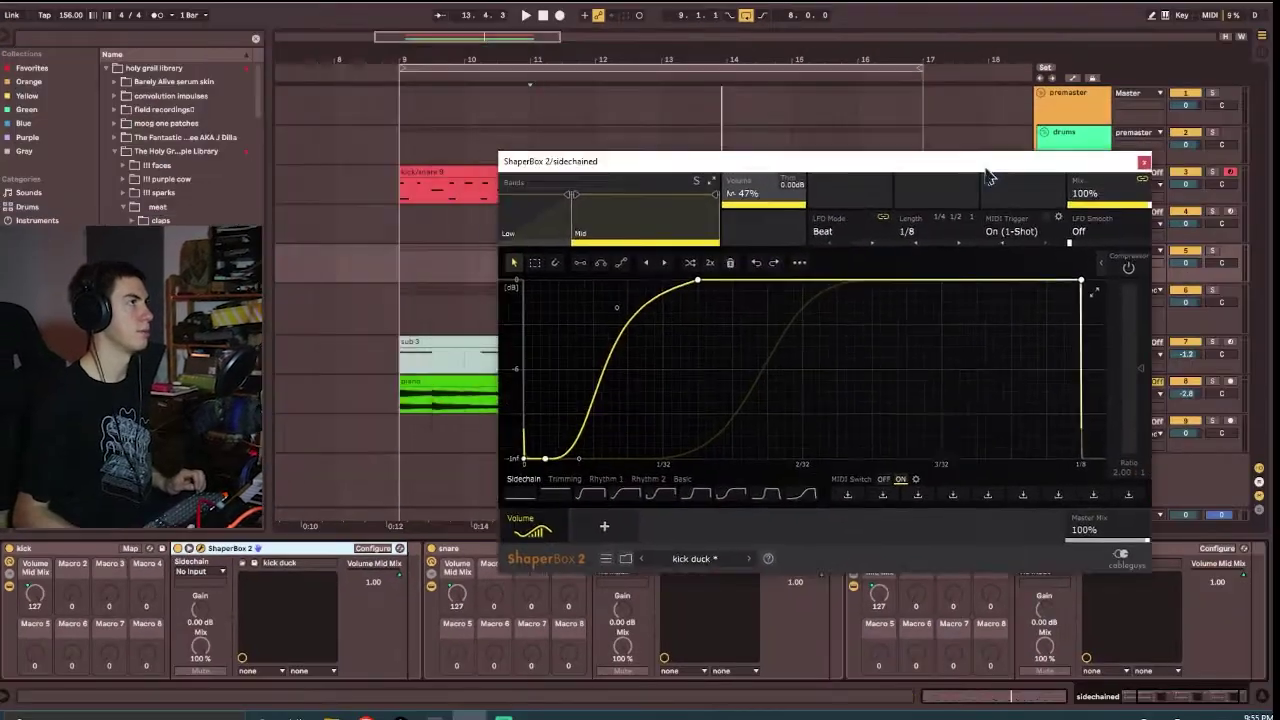
{"action": "left_click_drag", "start_coordinate": [892, 110], "coordinate": [710, 173]}
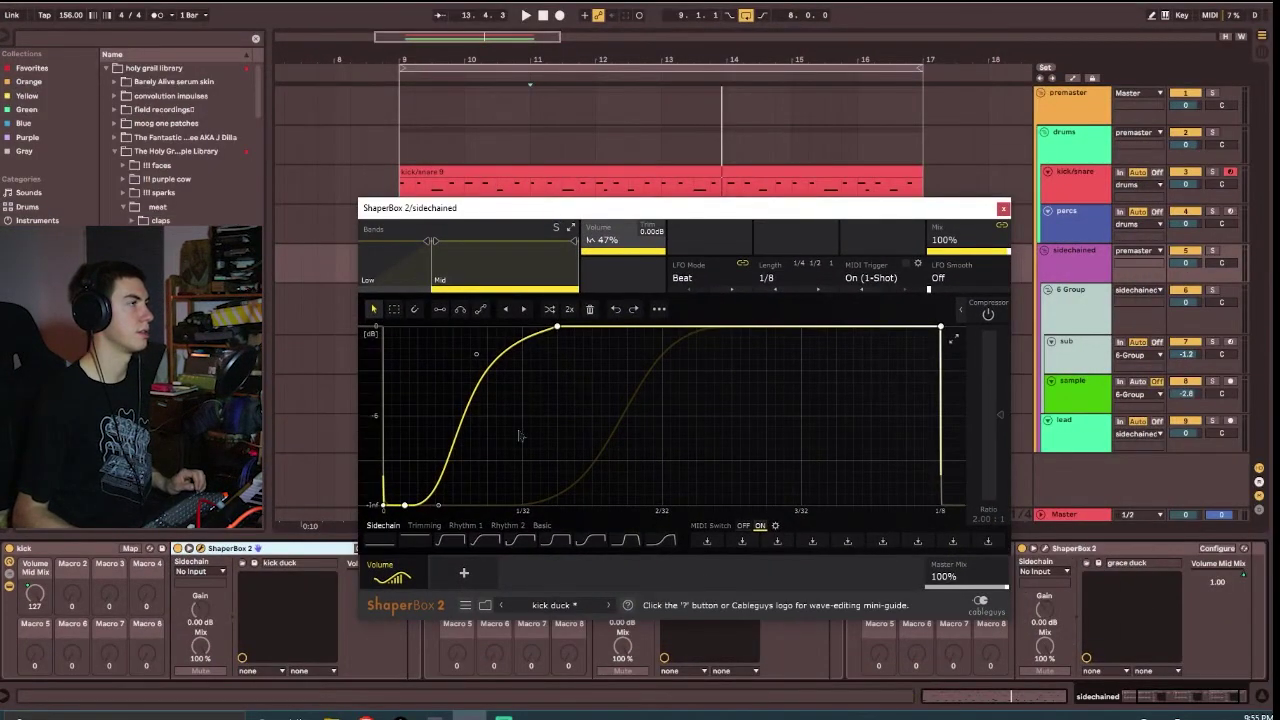
{"action": "left_click_drag", "start_coordinate": [521, 347], "coordinate": [519, 331]}
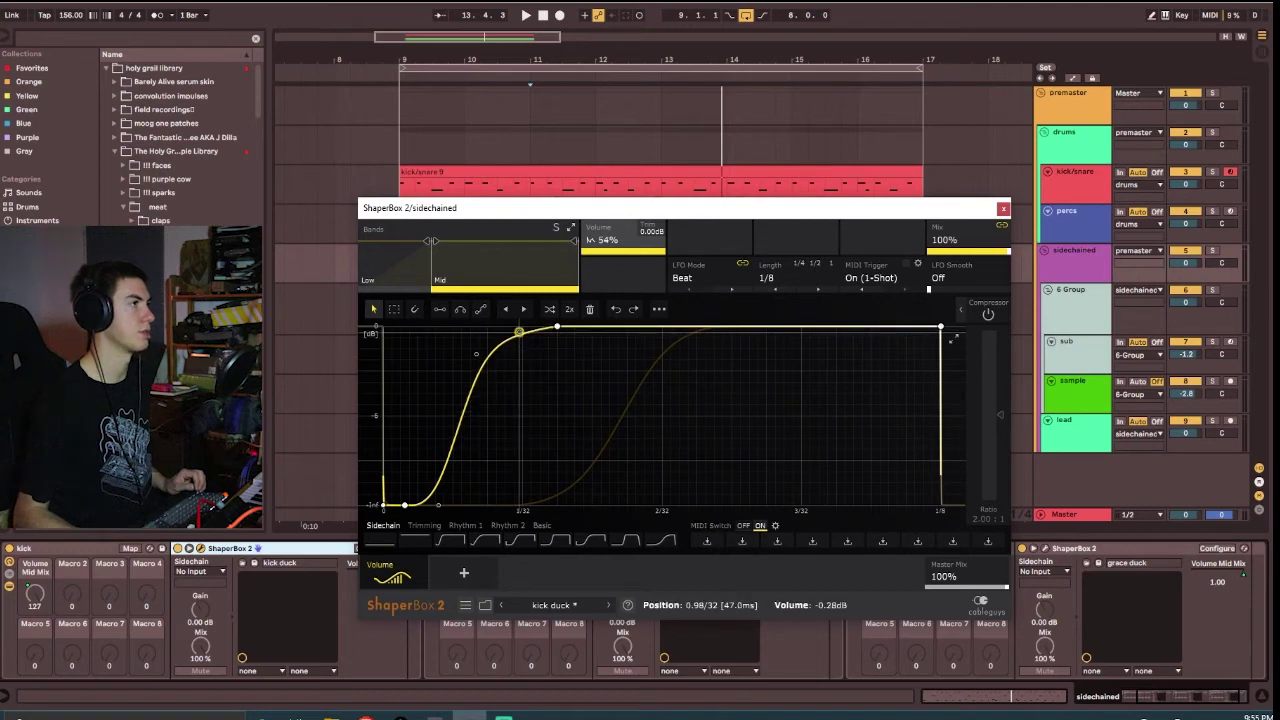
{"action": "double_click", "coordinate": [519, 331]}
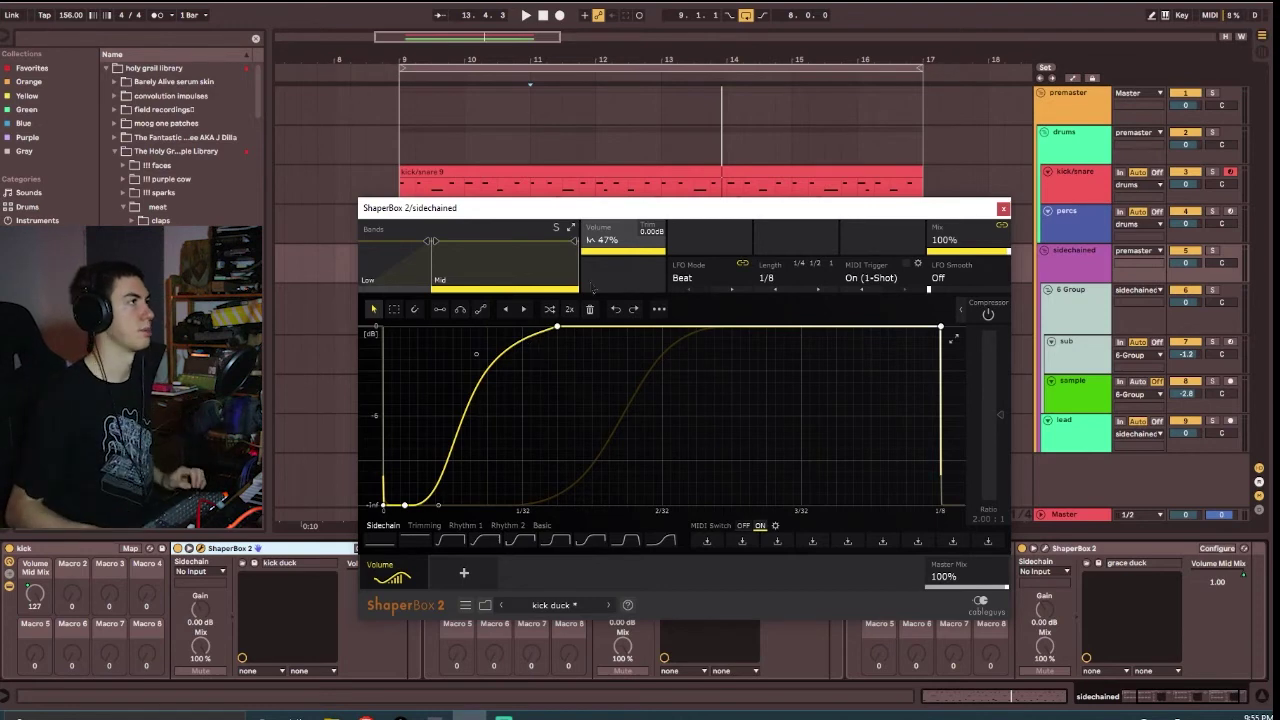
{"action": "left_click", "coordinate": [1003, 208]}
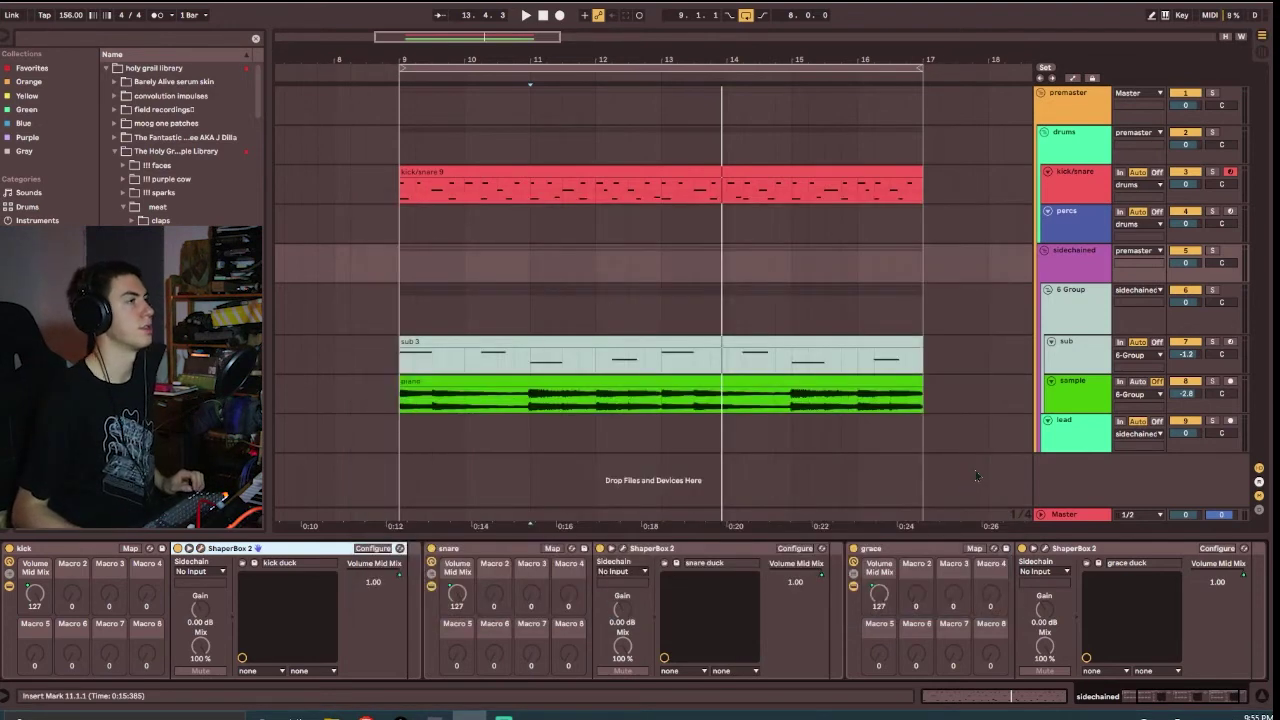
- Duplicate the grace kick pad to F1 and the clap pad to A#1 in the kick/snare track's MEAT drum rack
{"action": "left_click", "coordinate": [1080, 180]}
{"action": "left_click", "coordinate": [46, 628]}
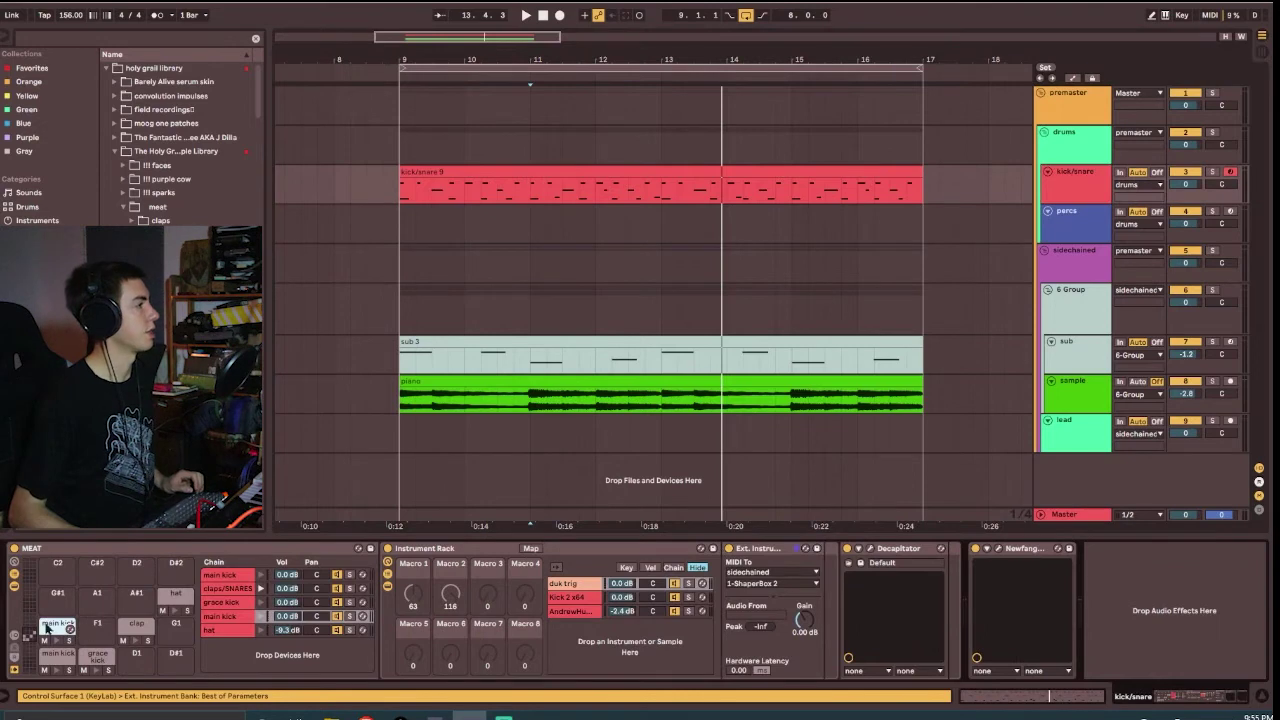
{"action": "left_click", "coordinate": [97, 657]}
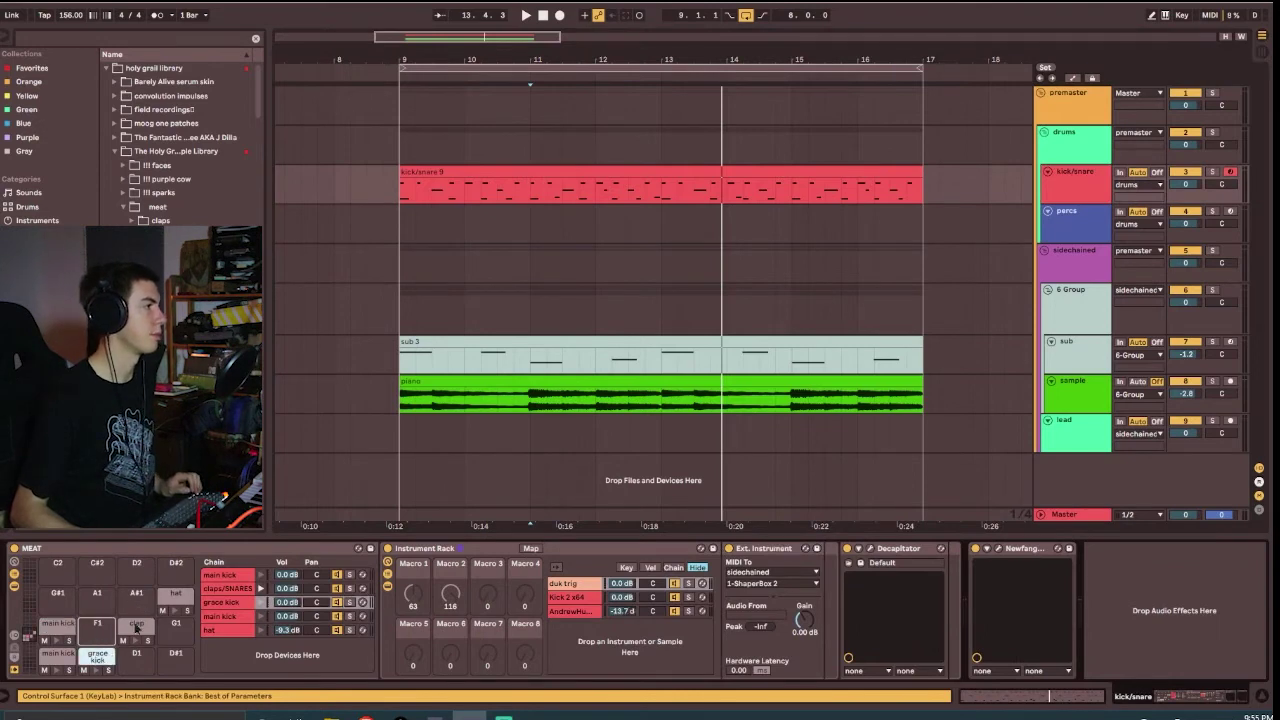
{"action": "left_click", "coordinate": [137, 626]}
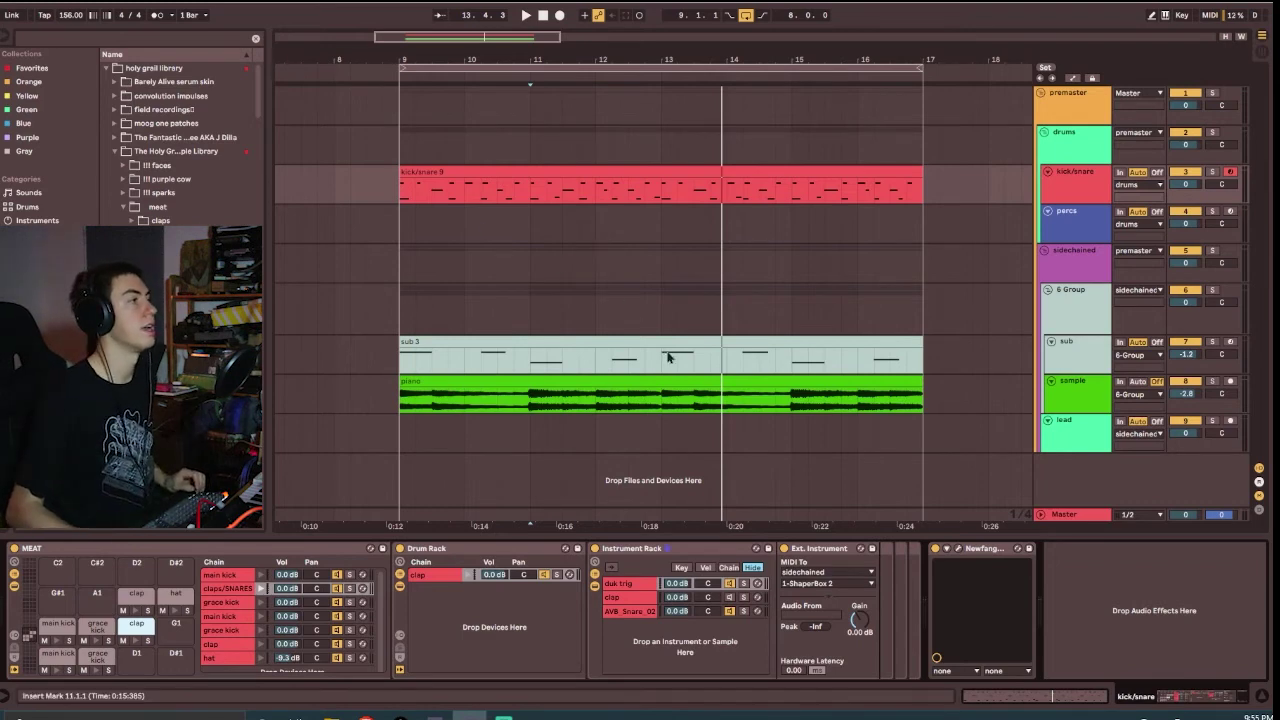
- Review the ducking racks on the sidechained group and return to the kick/snare track's drum rack
{"action": "left_click", "coordinate": [1104, 269]}
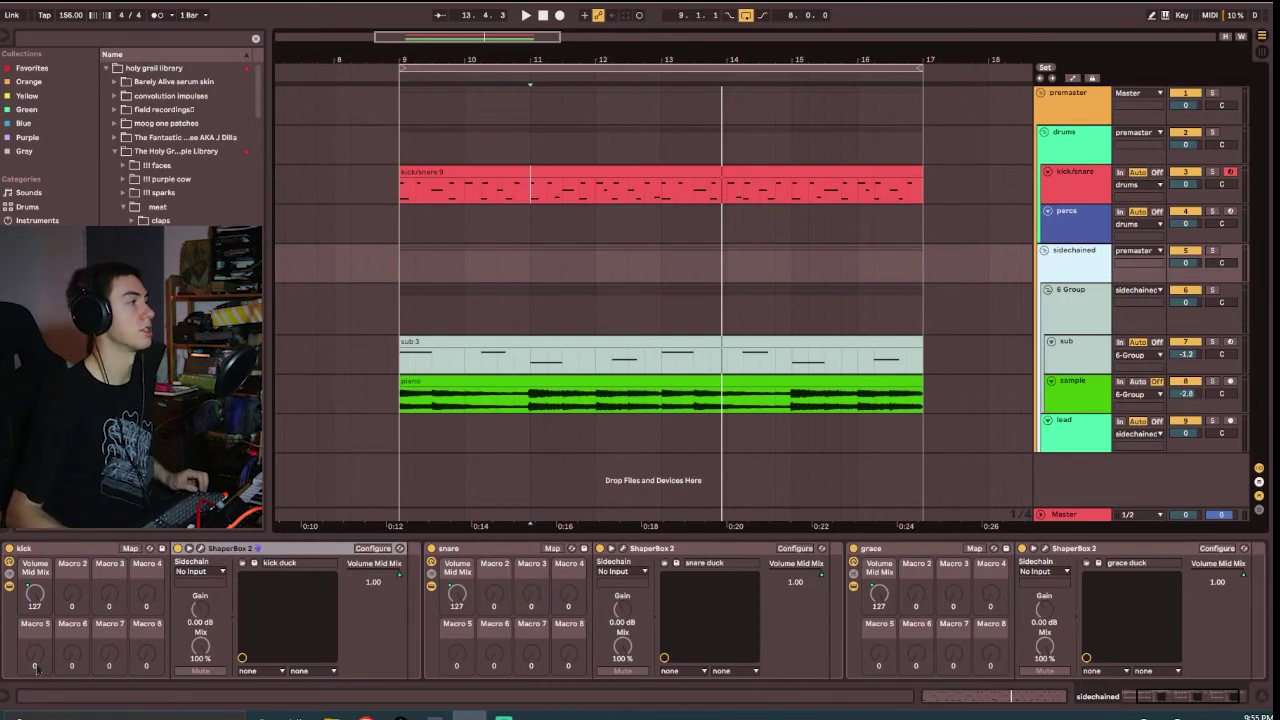
{"action": "left_click", "coordinate": [1078, 196]}
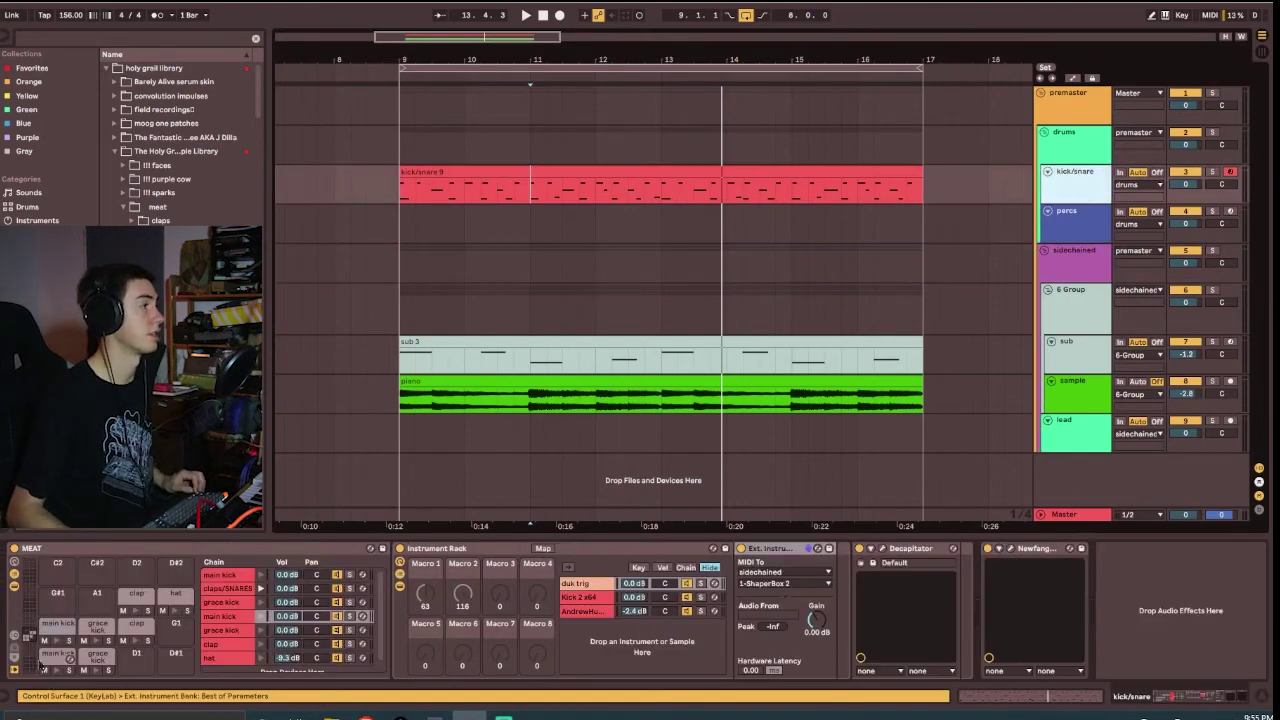